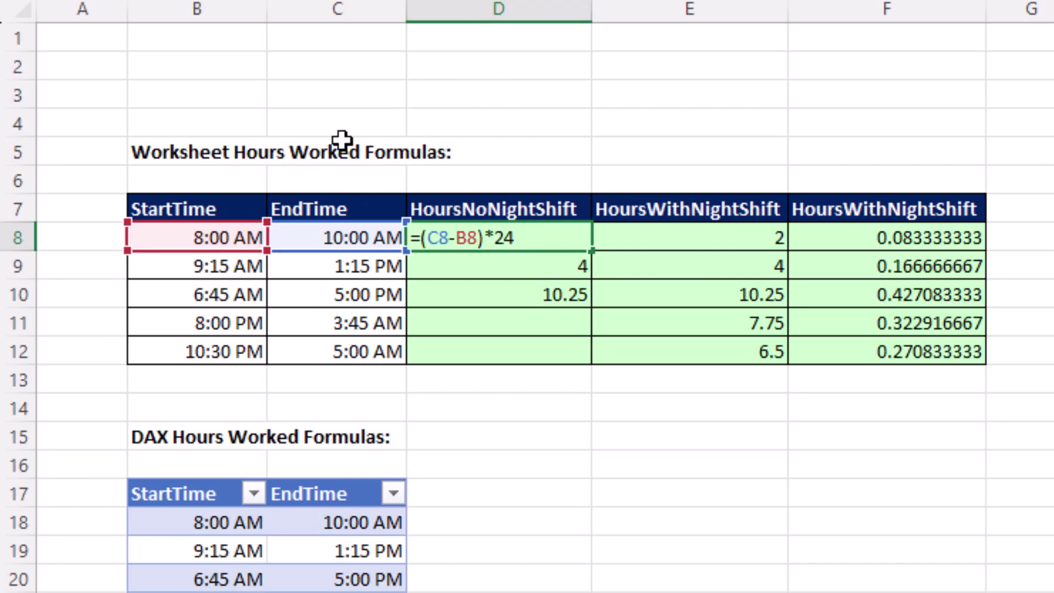
Inspect the existing formulas in D8, E8 and F8 without changing them.
key("Escape")
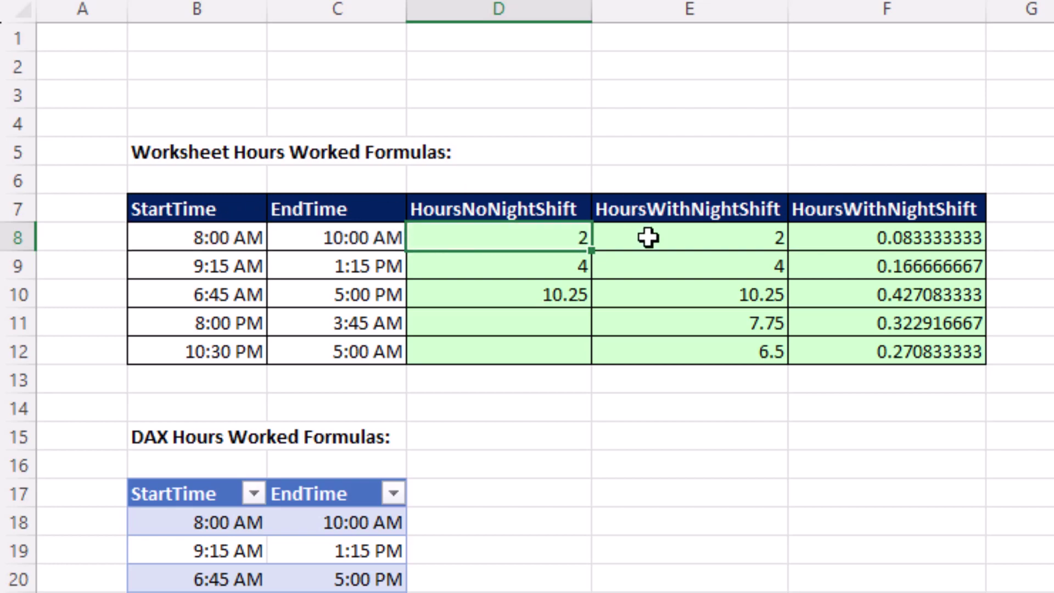
double_click(663, 238)
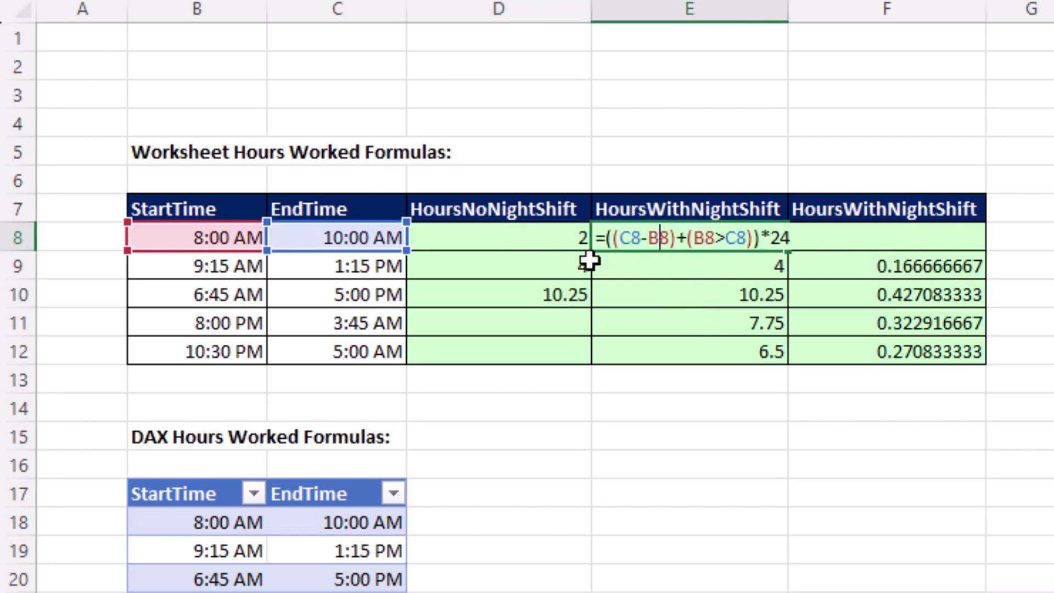
key("Escape")
double_click(829, 237)
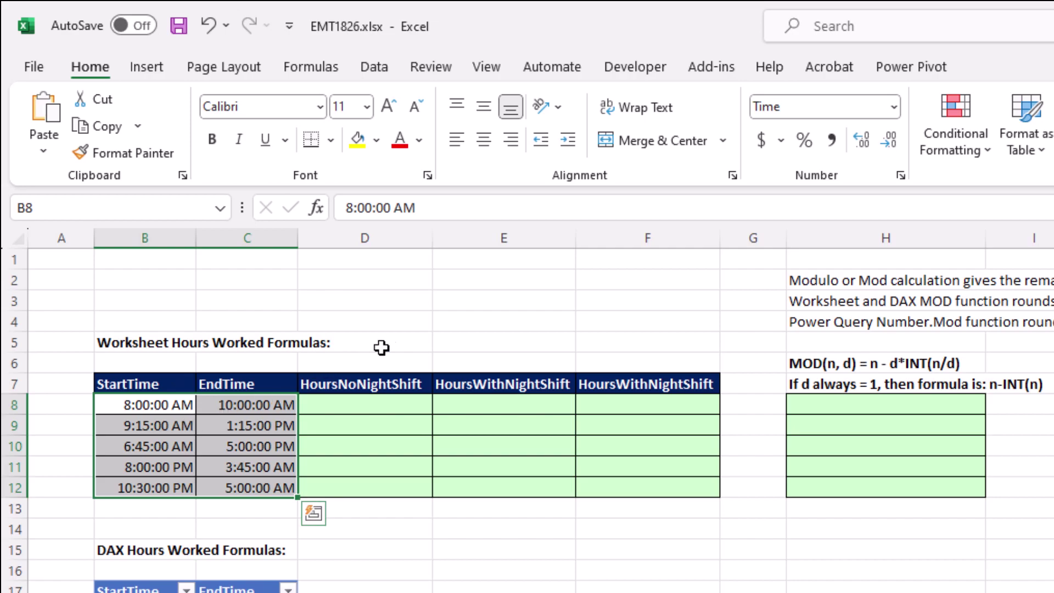
Preview the start and end times as decimals, then return them to time display.
left_click(894, 110)
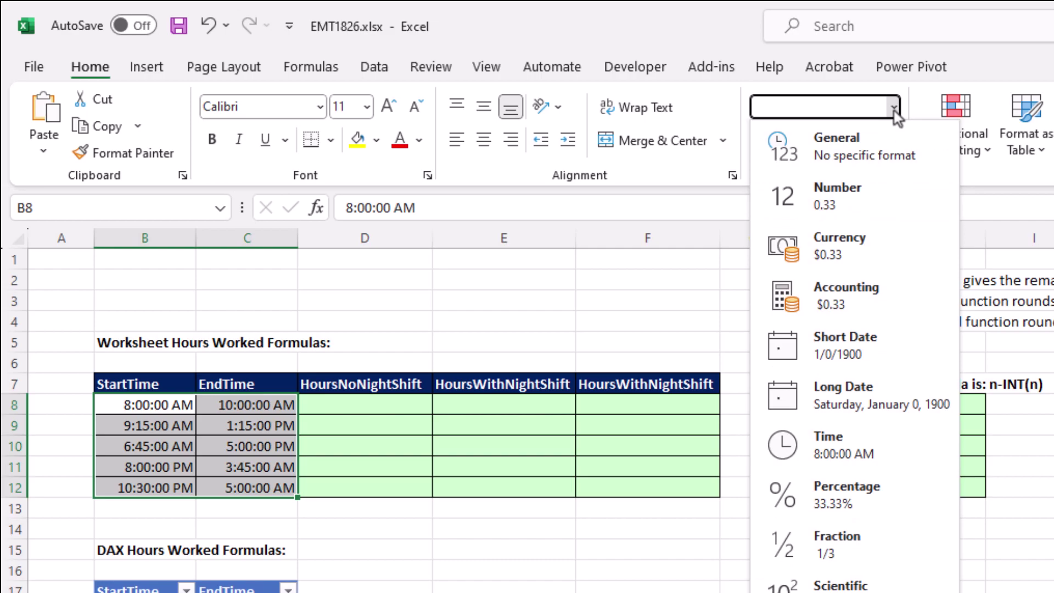
left_click(858, 160)
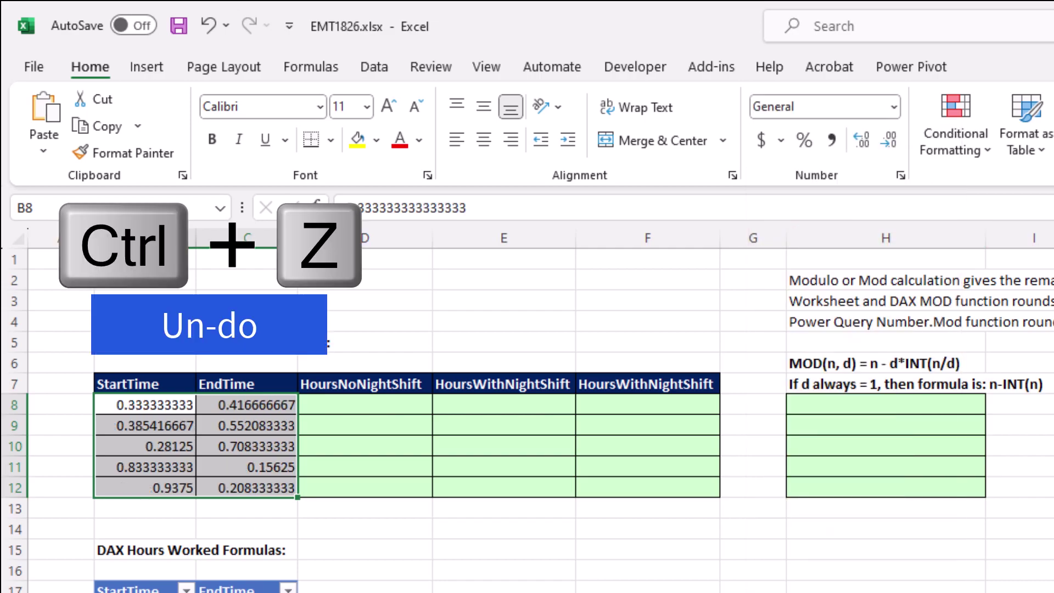
key("ctrl+z")
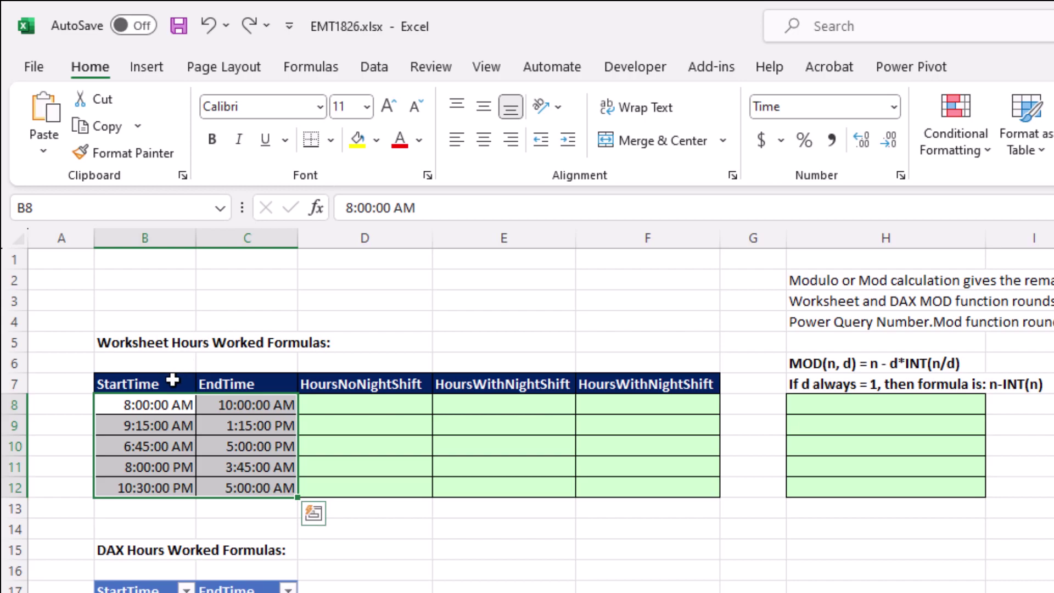
key("ctrl+y")
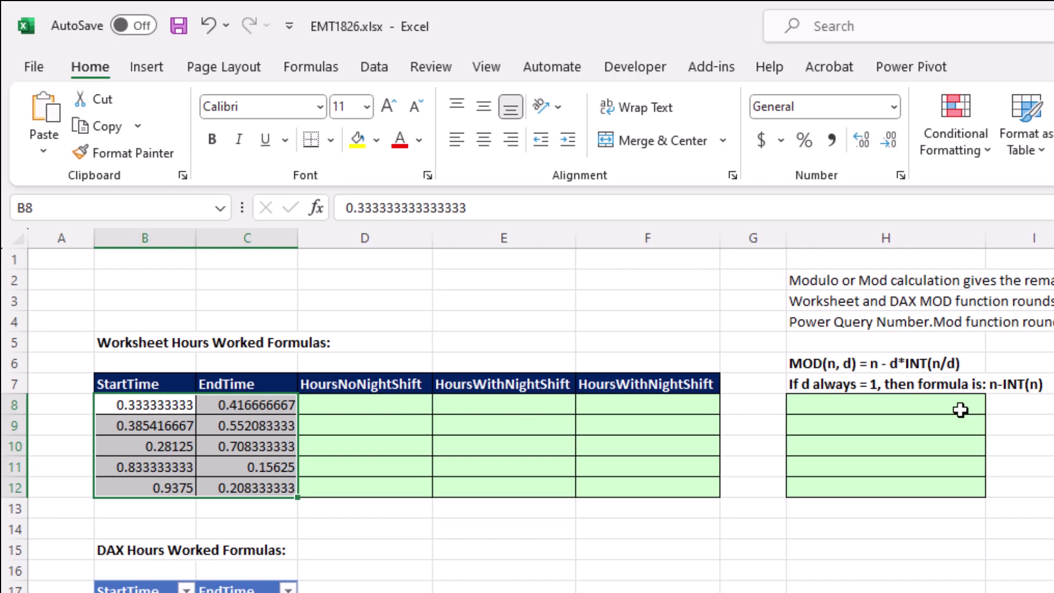
key("ctrl+z")
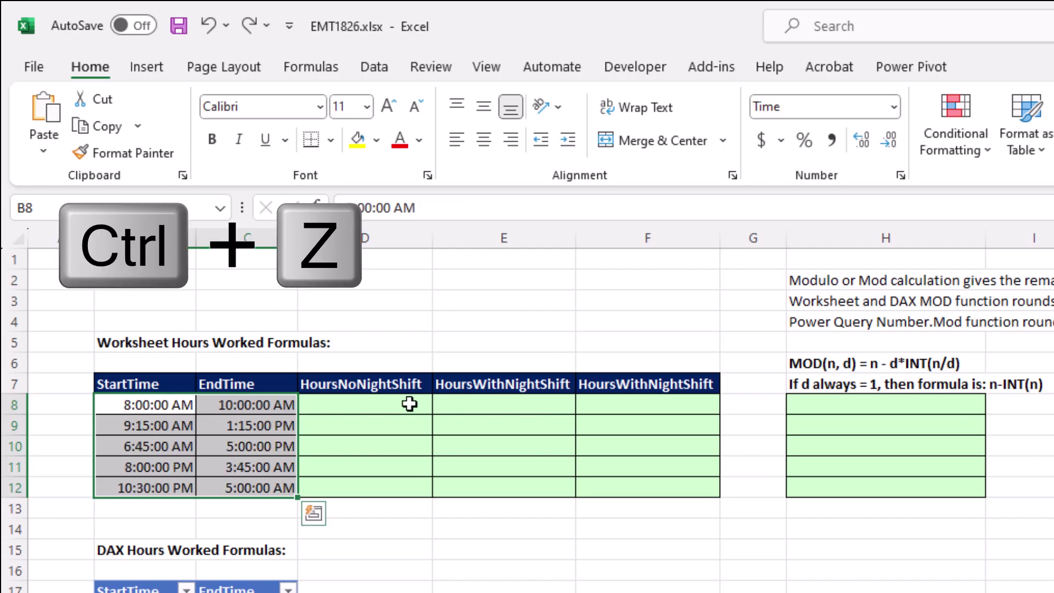
Enter the hours formula =(C8-B8)*24 in D8.
left_click(410, 405)
type("=(")
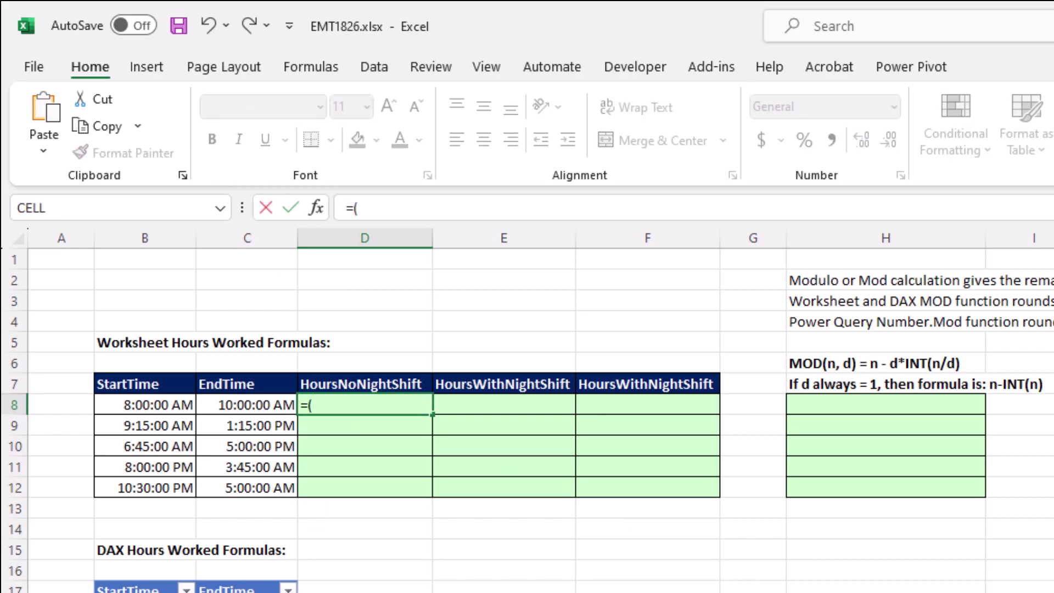
left_click(253, 405)
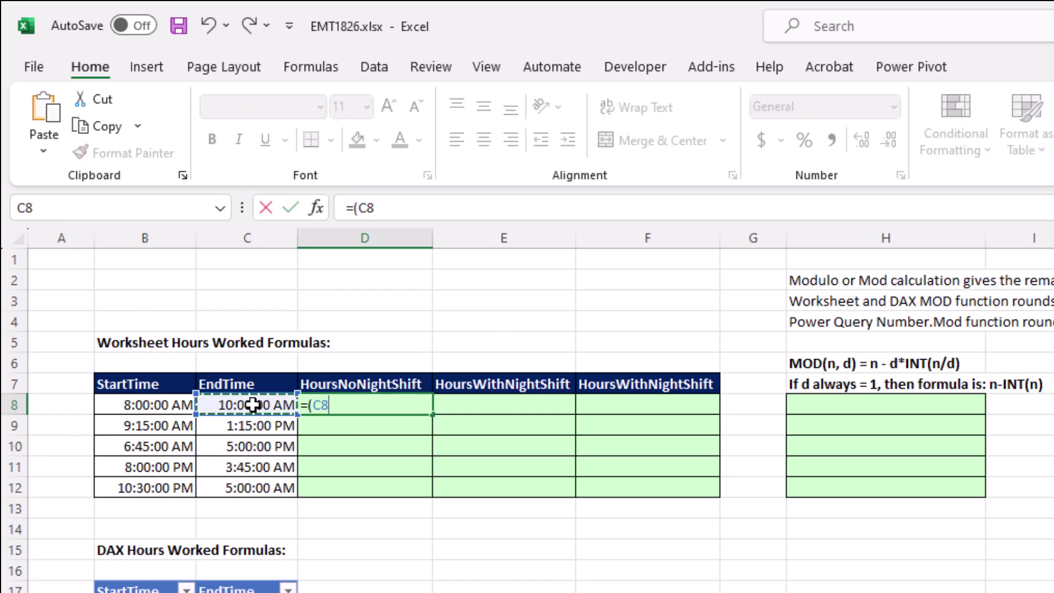
type("-")
left_click(150, 404)
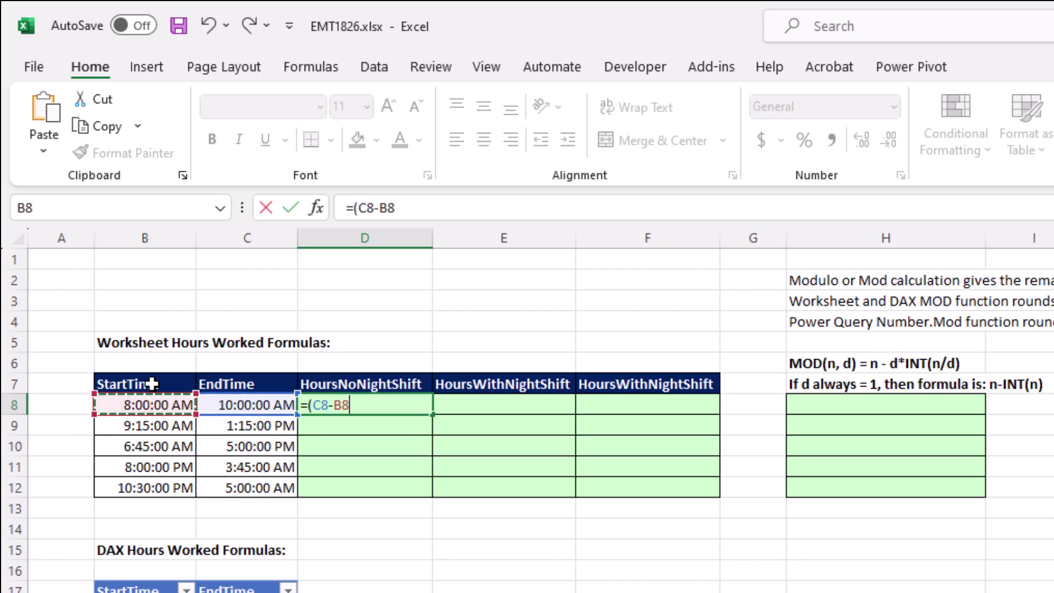
type(")*24")
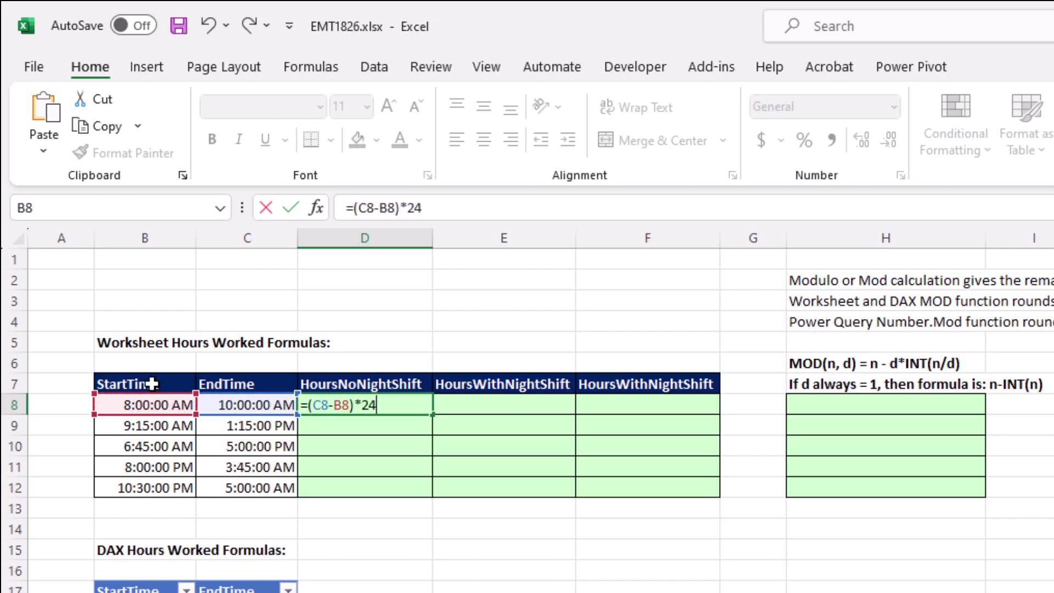
key("ctrl+Return")
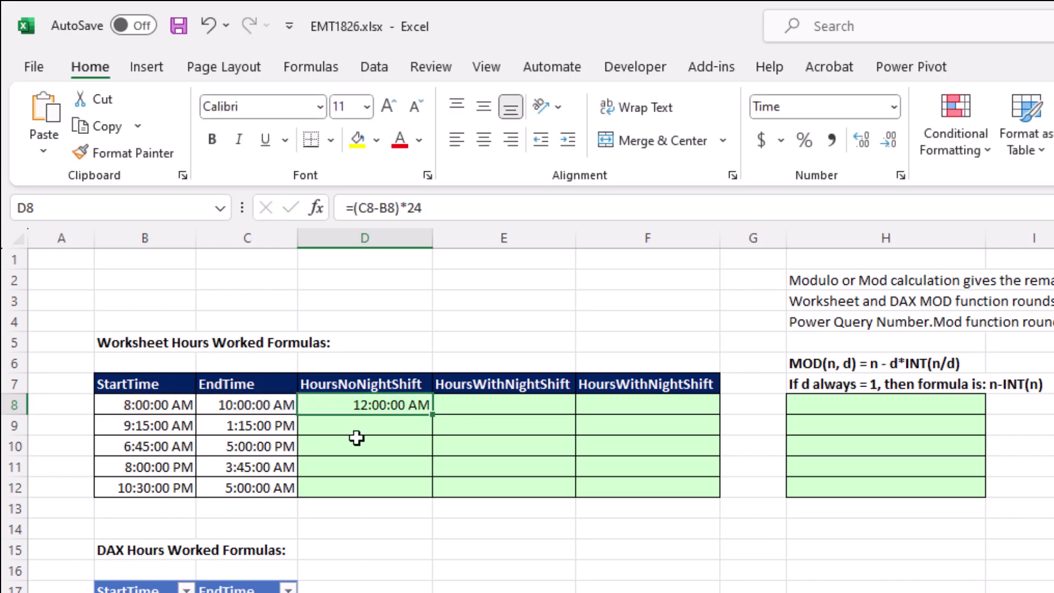
Show D8 in General format and fill it down to D10, giving 2, 4 and 10.25.
left_click(894, 108)
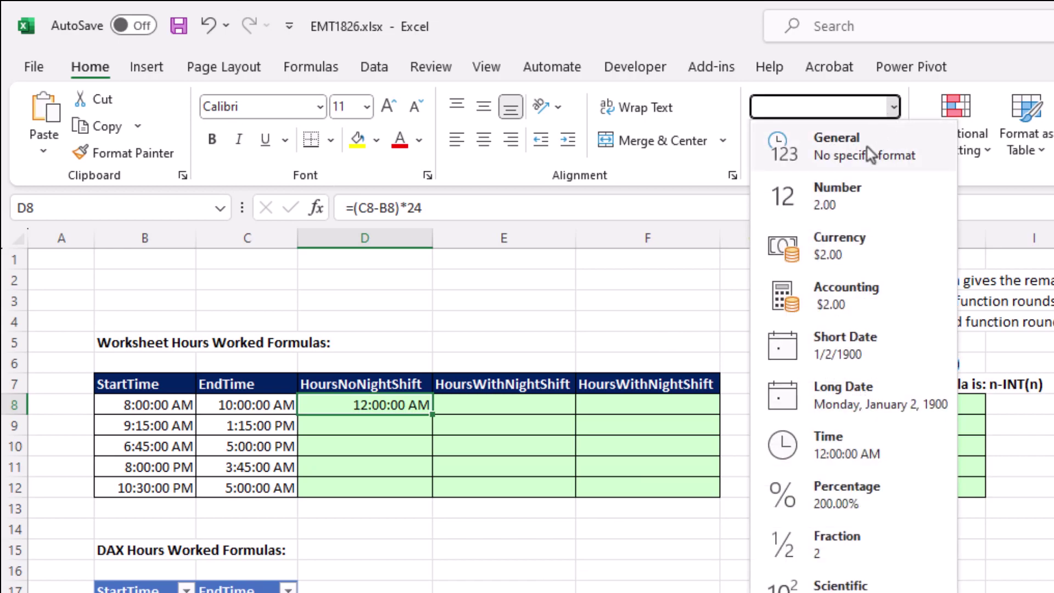
key("Escape")
key("ctrl+shift+grave")
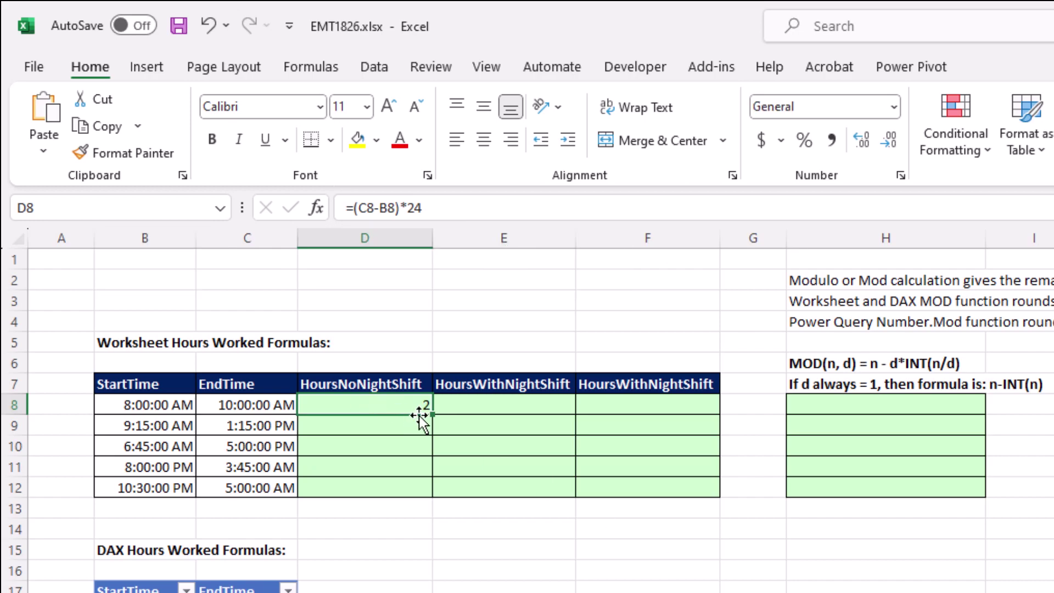
left_click_drag(433, 414, 432, 460)
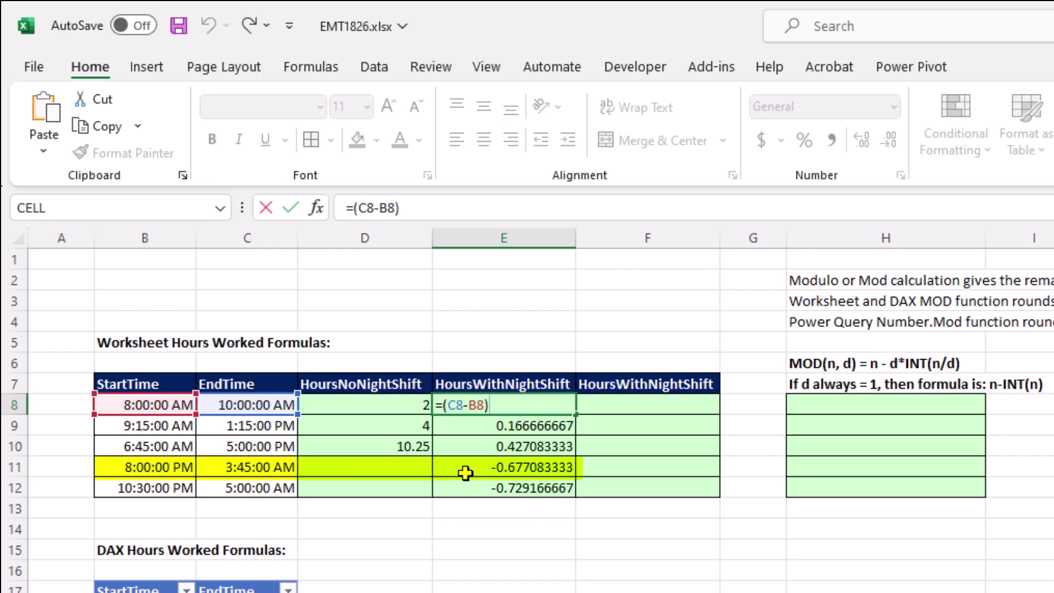
Enter the check value =7.74/24 (0.3225) in E14, then inspect E11's overnight difference formula.
left_click(487, 530)
type("=")
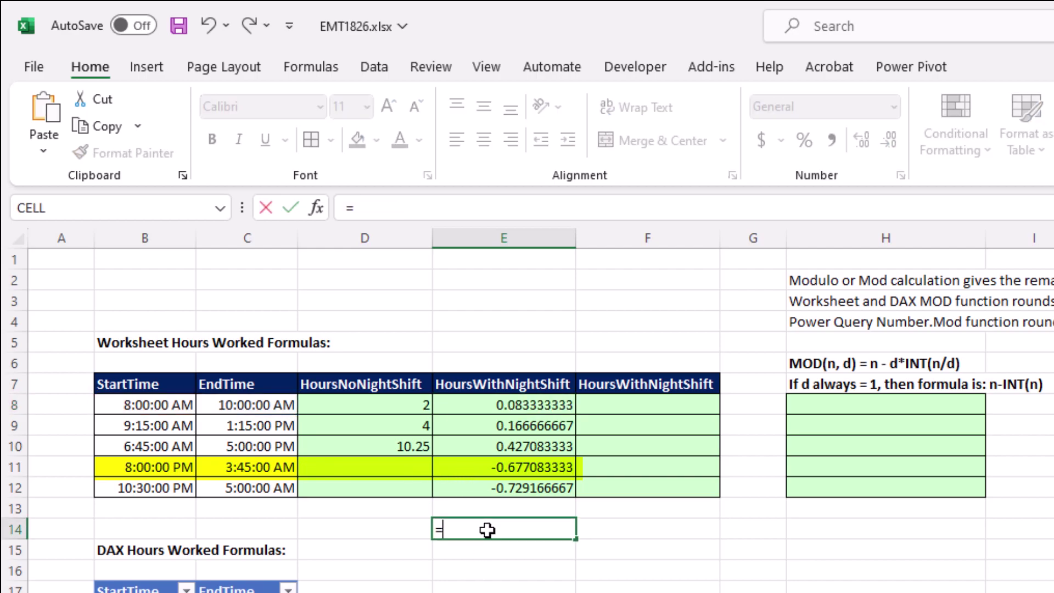
type("7.74/24")
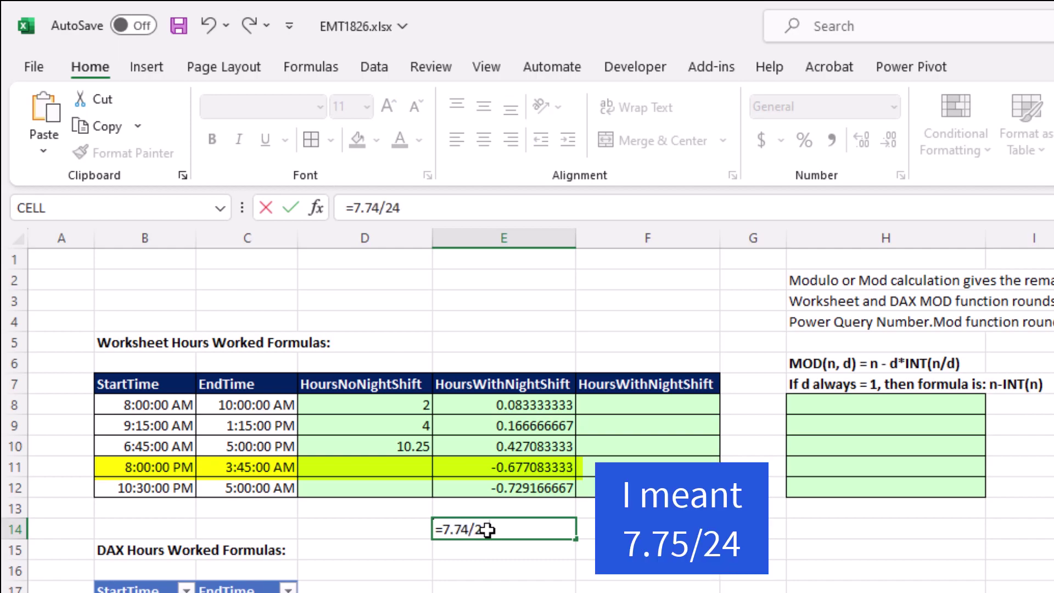
key("ctrl+Return")
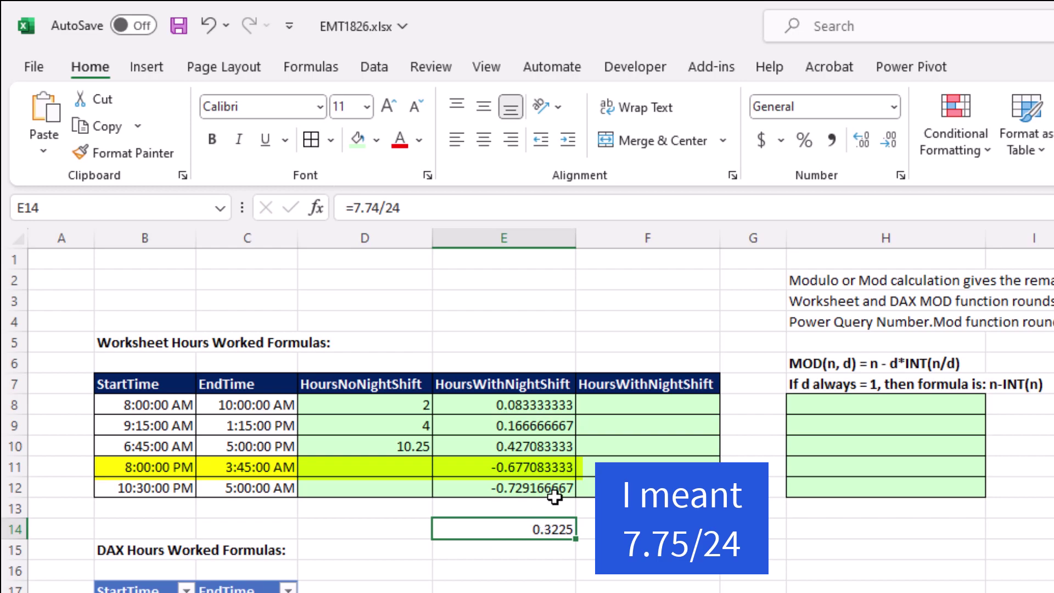
left_click(530, 467)
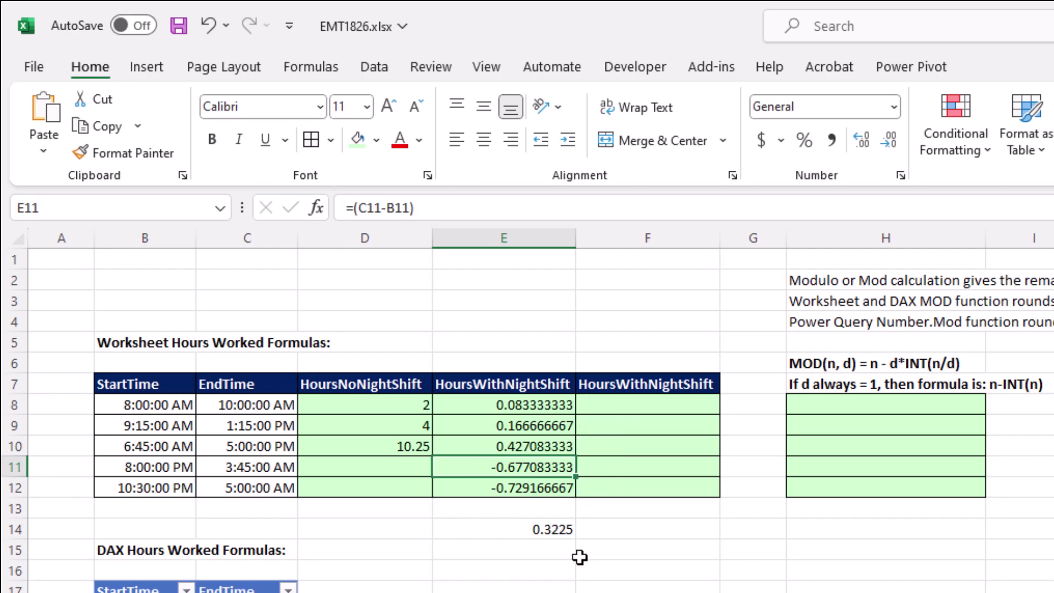
Replace the trial differences with =(B8>C8) in E8:E12: FALSE for rows 8–10, TRUE for rows 11–12.
key("ctrl+z")
key("ctrl+z")
type("=(")
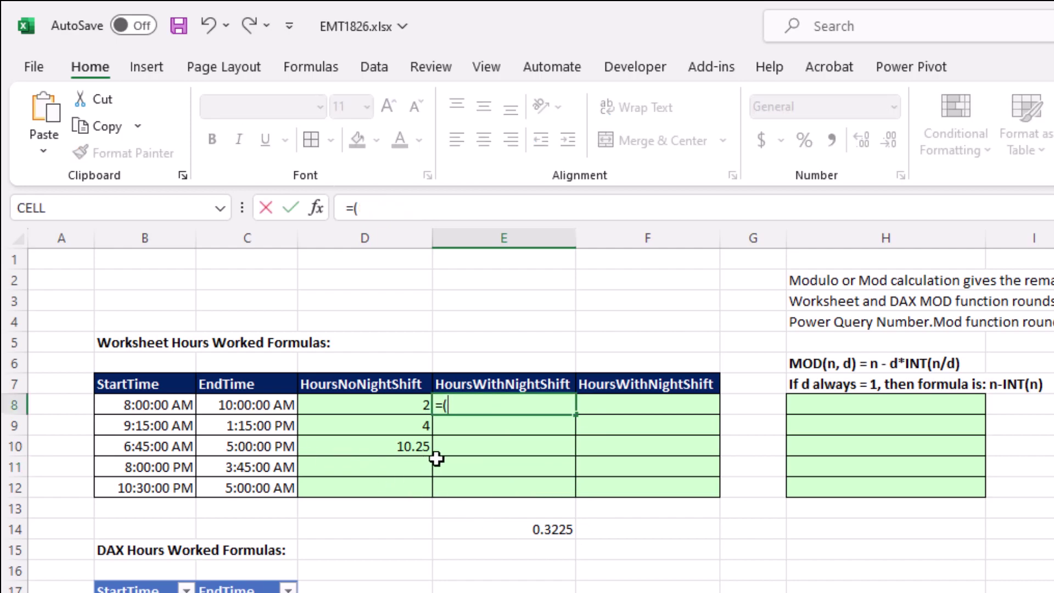
left_click(164, 407)
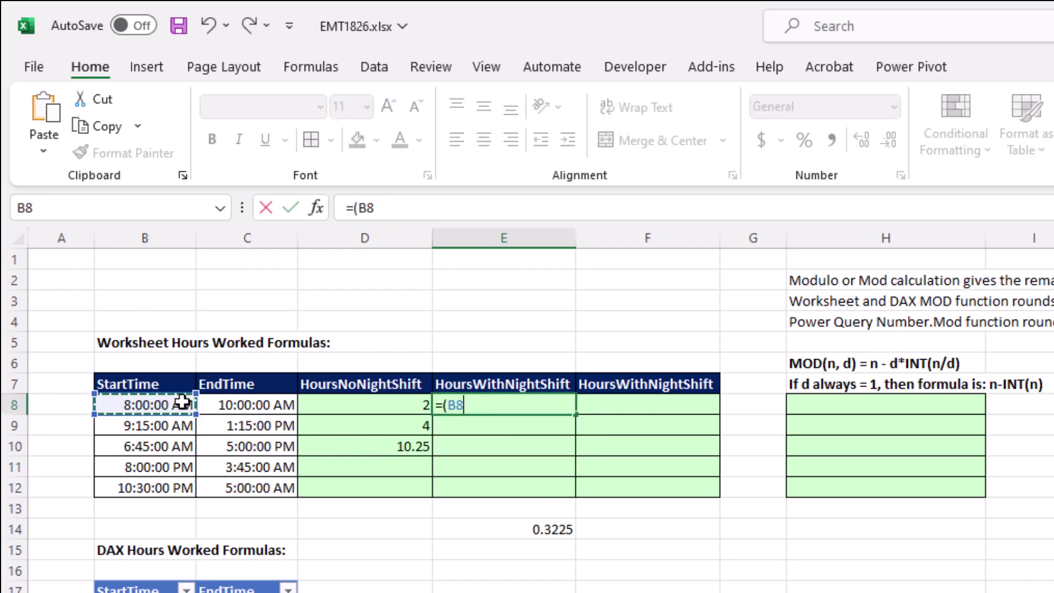
type(">")
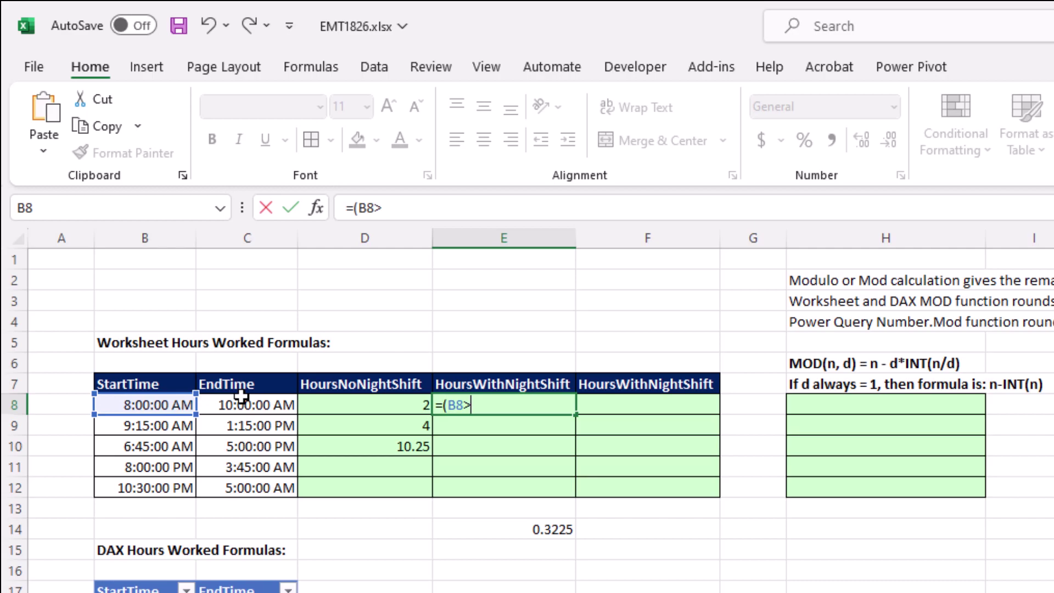
left_click(247, 405)
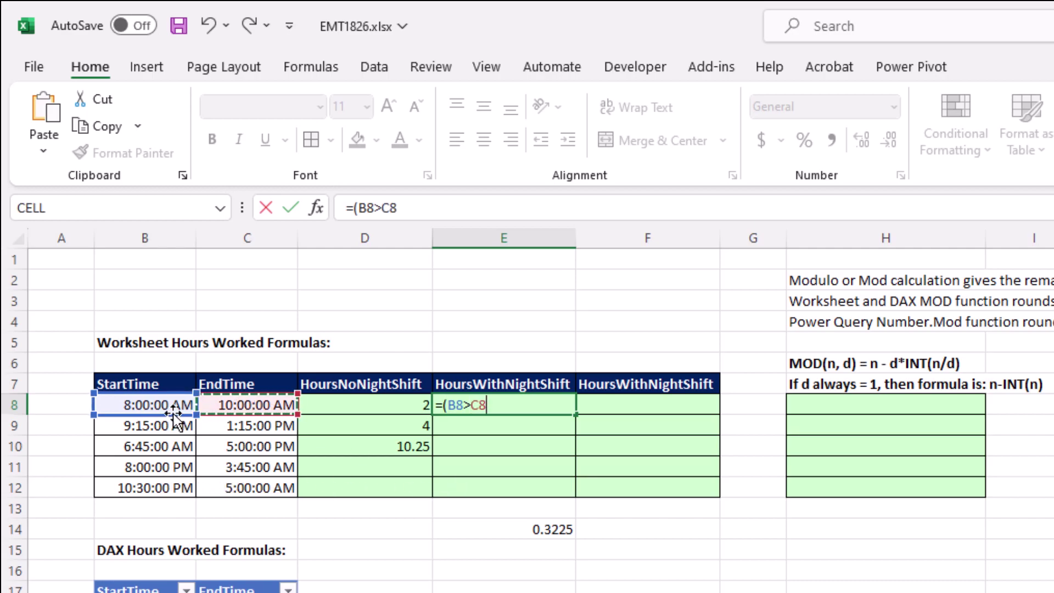
type(")")
key("ctrl+Return")
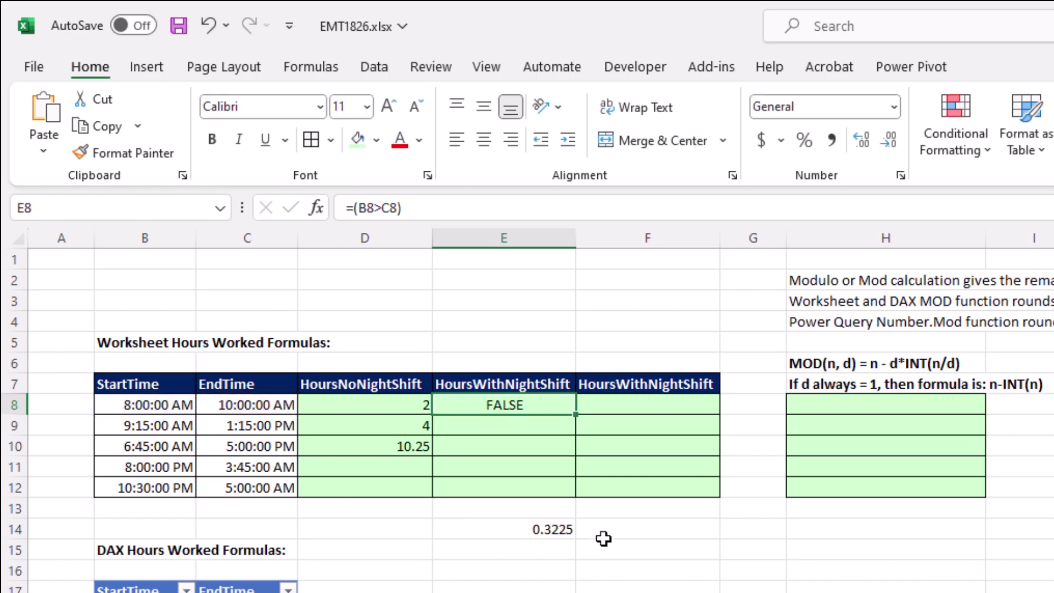
left_click_drag(574, 416, 568, 494)
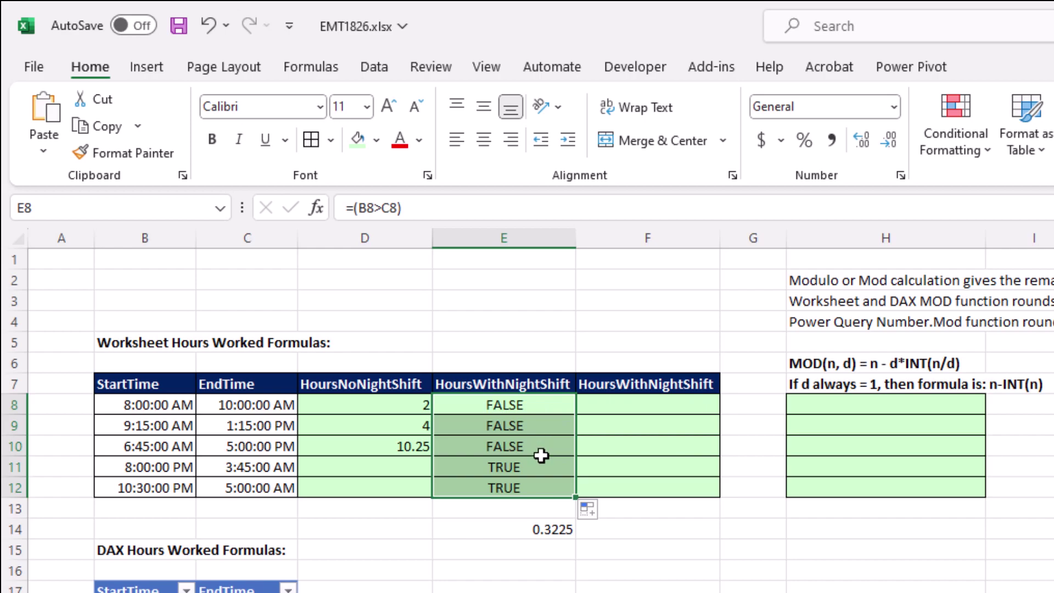
Extend E8 to =(C8-B8)+(B8>C8), show it as a decimal, and fill it down to E12.
key("F2")
key("Home")
key("Right")
key("Right")
left_click(252, 404)
type("-")
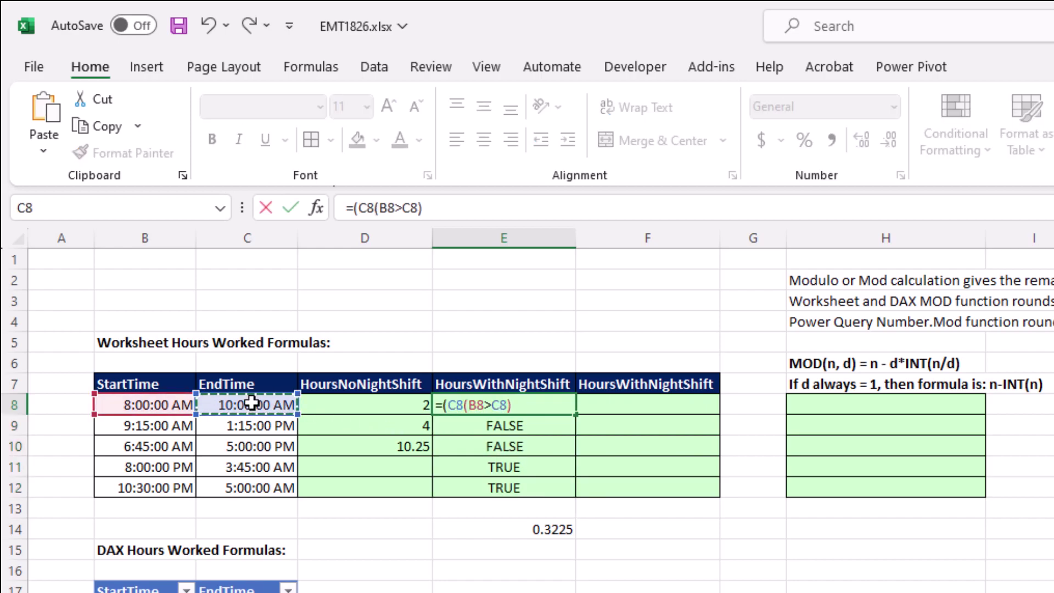
type("(")
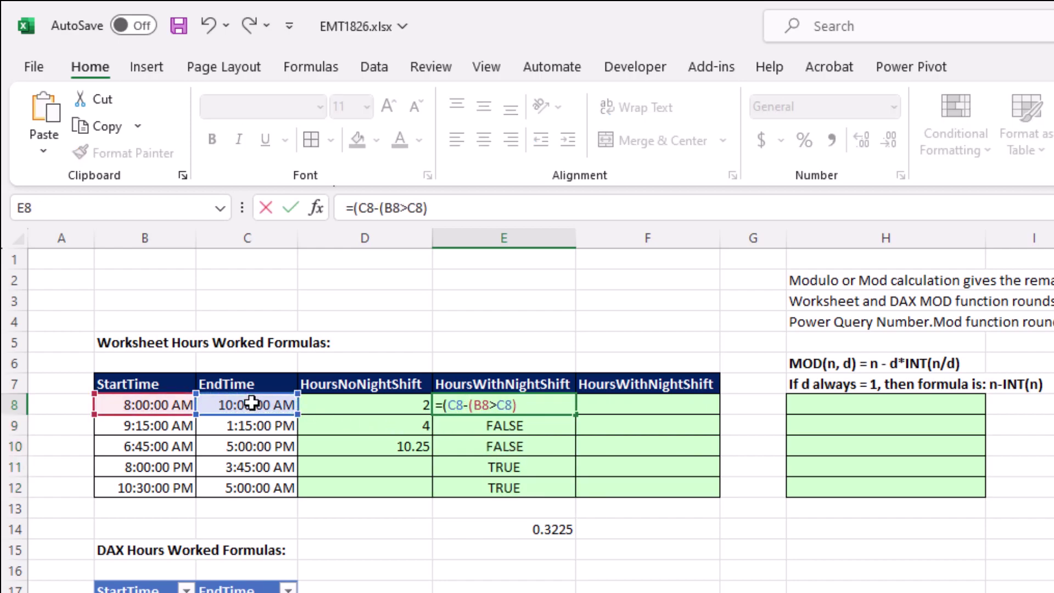
left_click(164, 409)
type(")")
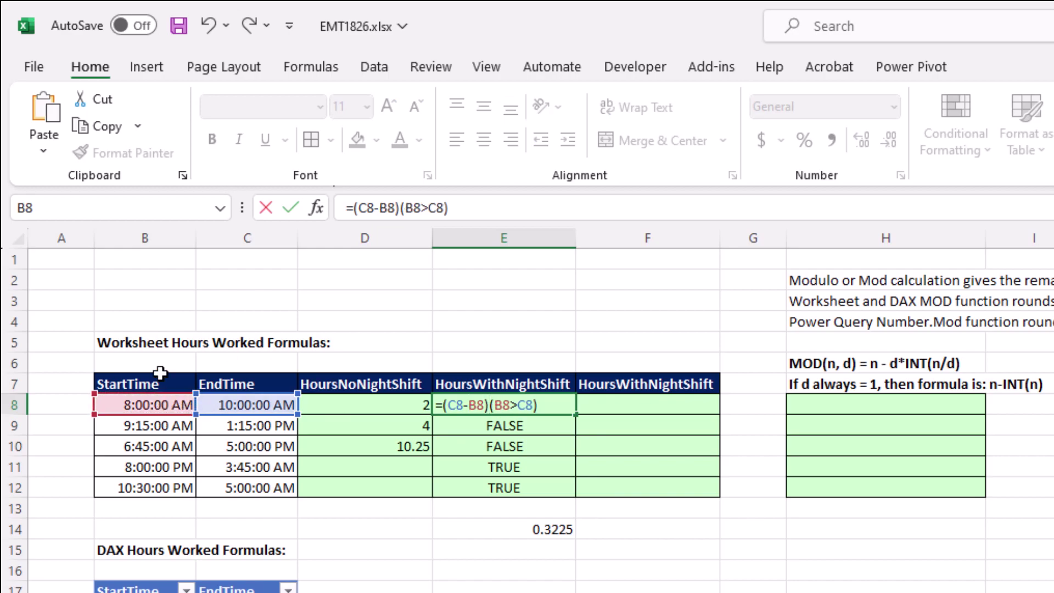
type("+")
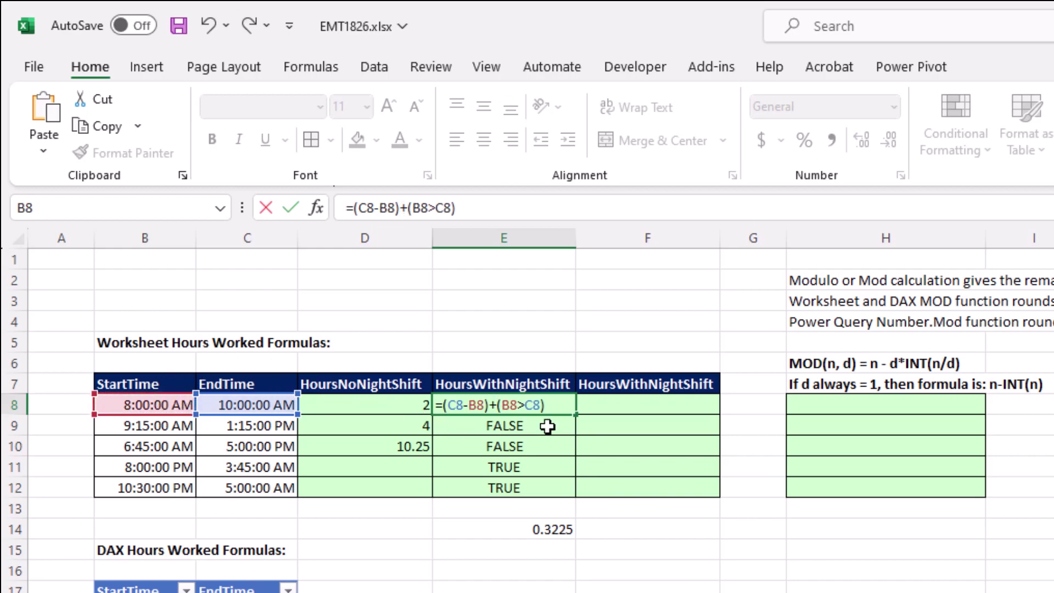
key("ctrl+Return")
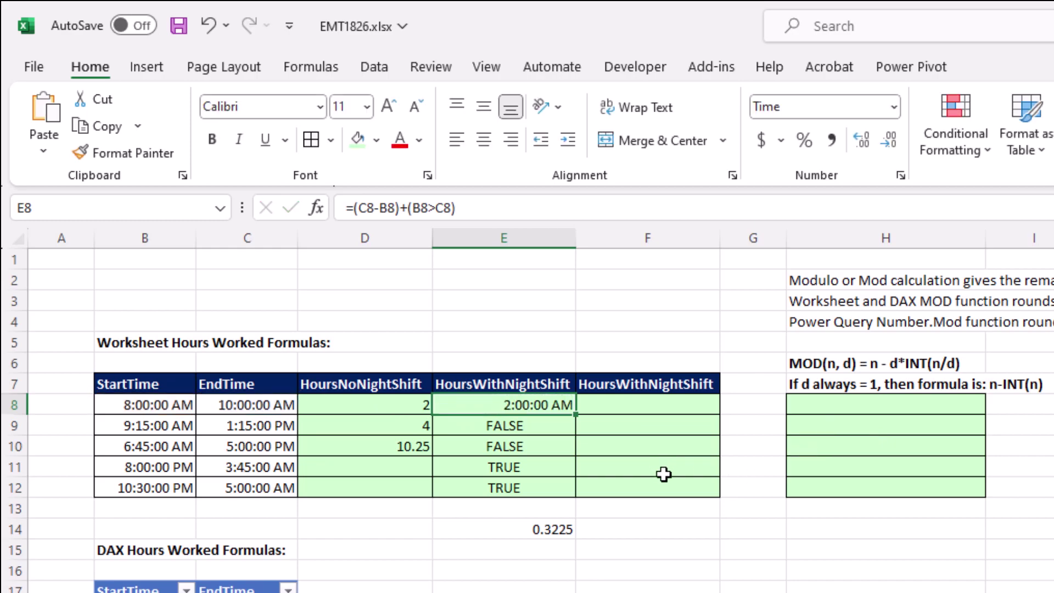
key("ctrl+shift+asciitilde")
left_click_drag(575, 417, 577, 494)
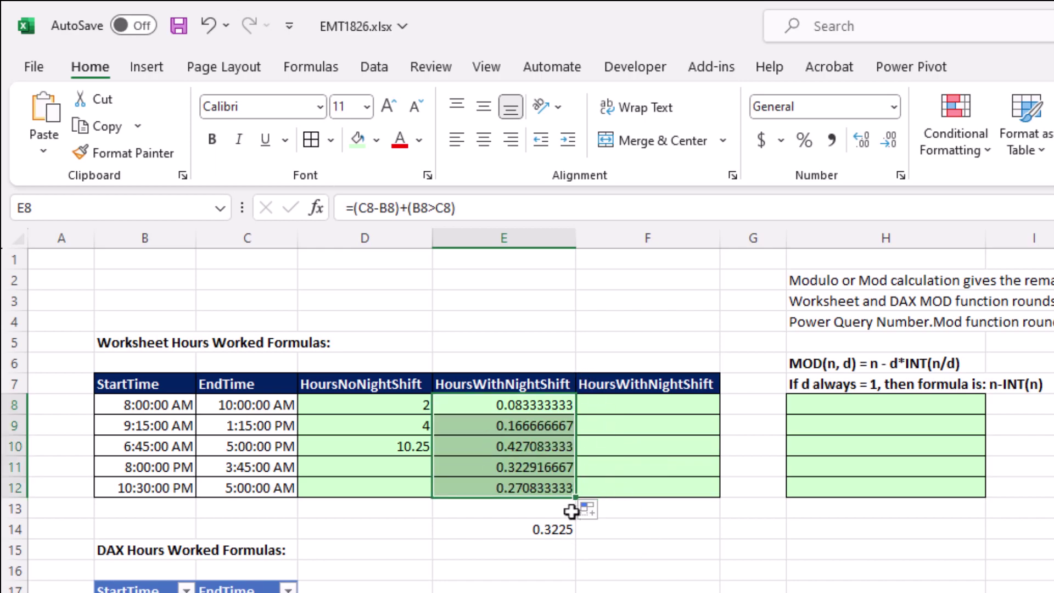
Make E8:E12 =((C8-B8)+(B8>C8))*24 in General format, showing 2, 4, 10.25, 7.75, 6.5.
key("F2")
key("Home")
key("Right")
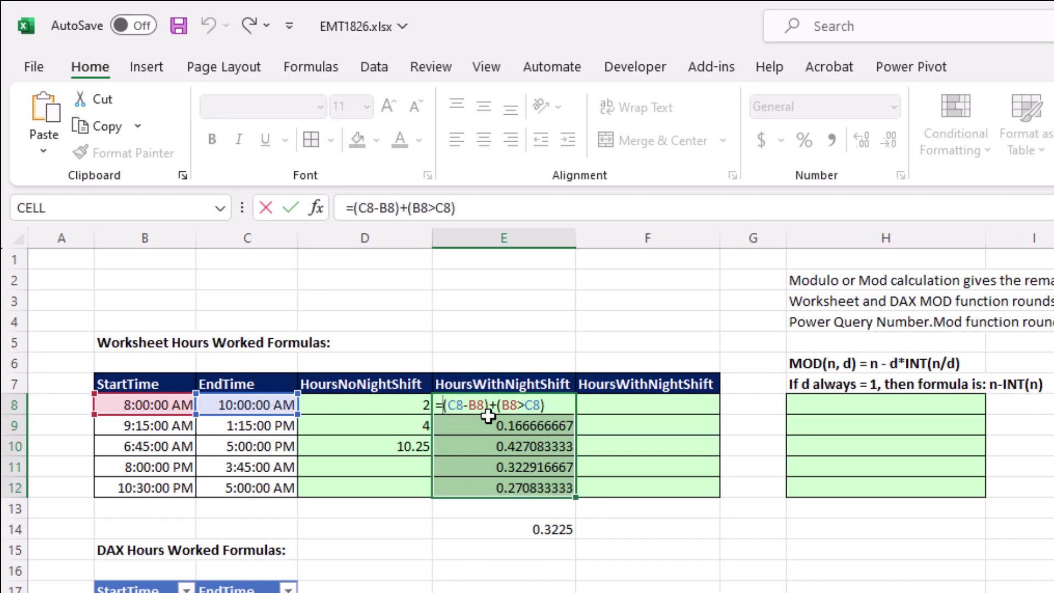
type("(")
left_click(565, 406)
type(")")
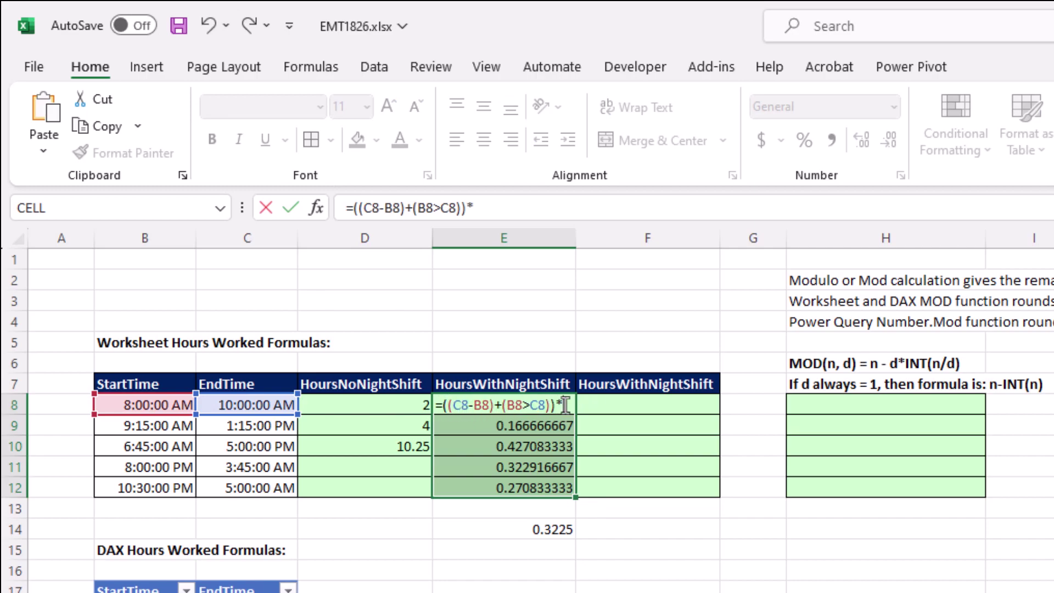
type("*24")
key("ctrl+Return")
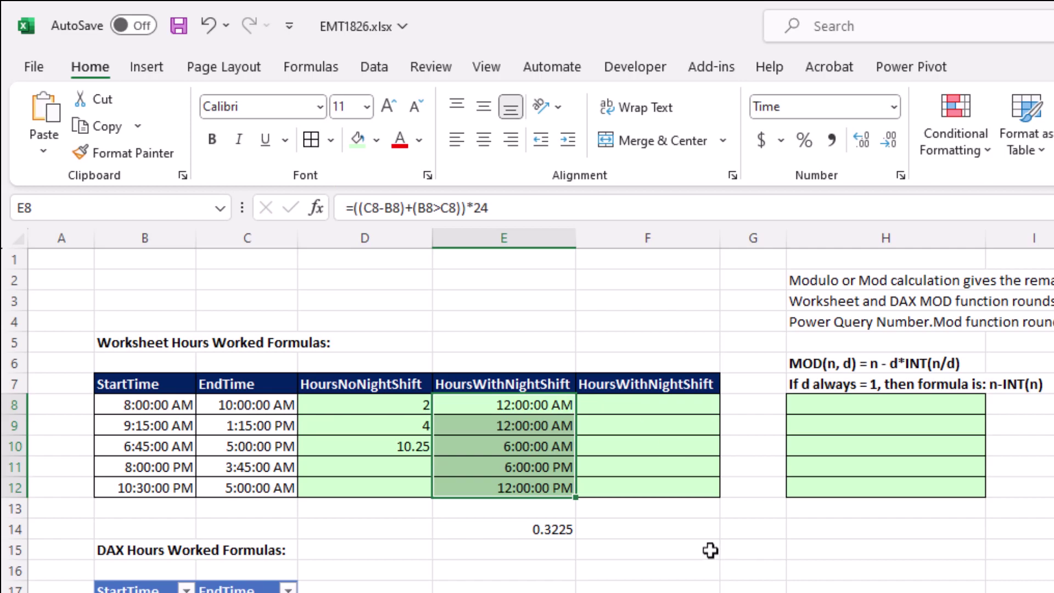
key("ctrl+shift+grave")
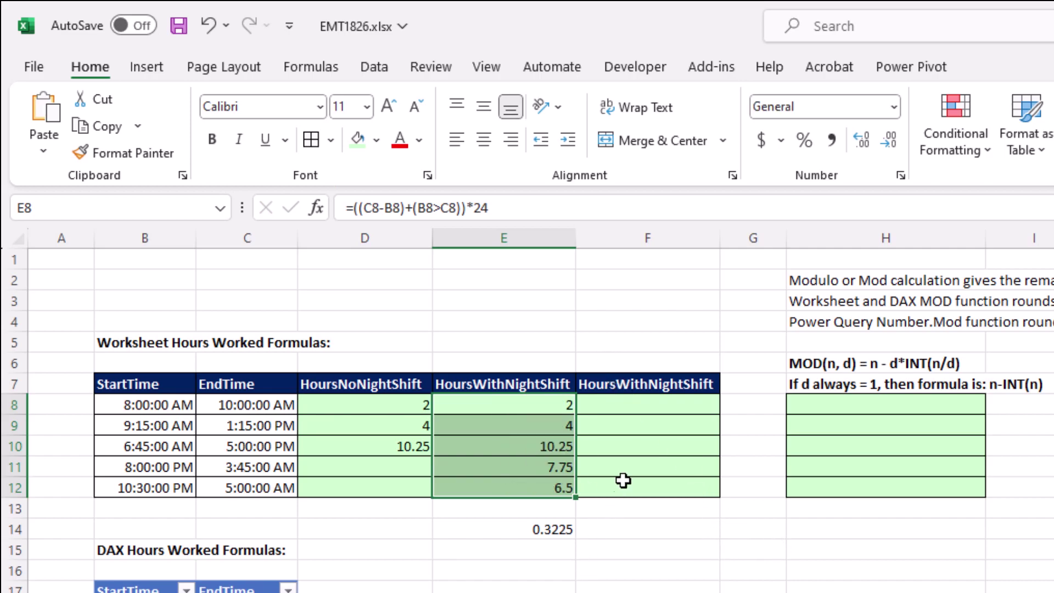
left_click(643, 401)
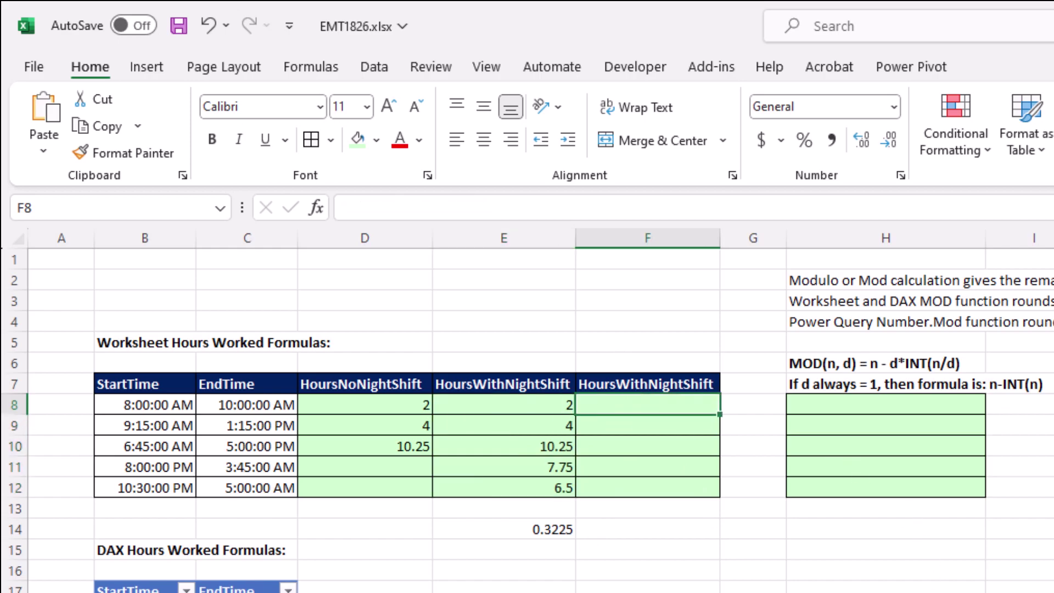
Enter the trial formula =MOD(3,2) in F8, which returns a remainder of 1.
type("=mod")
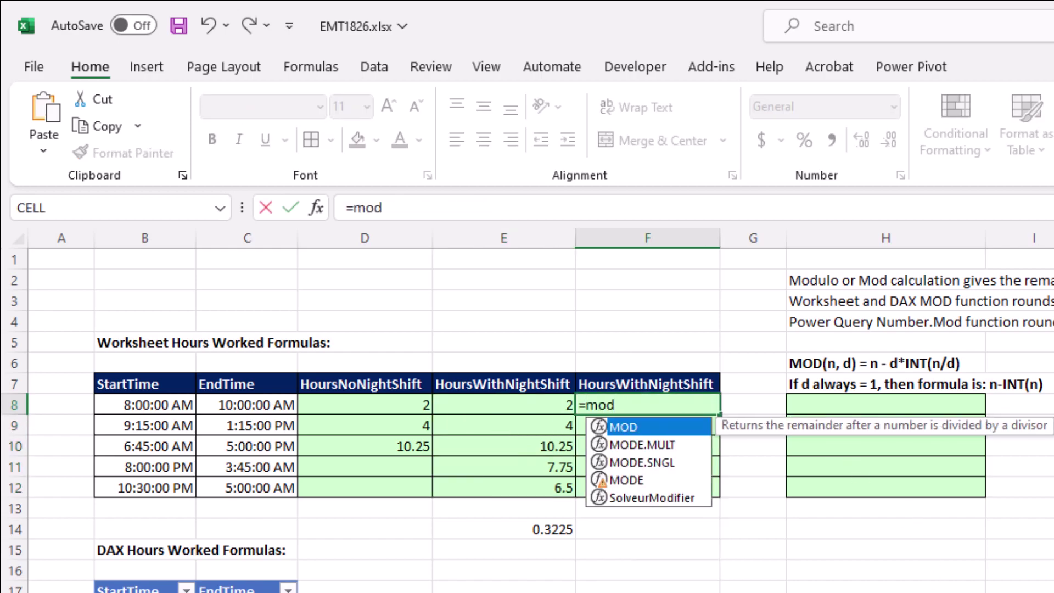
key("Tab")
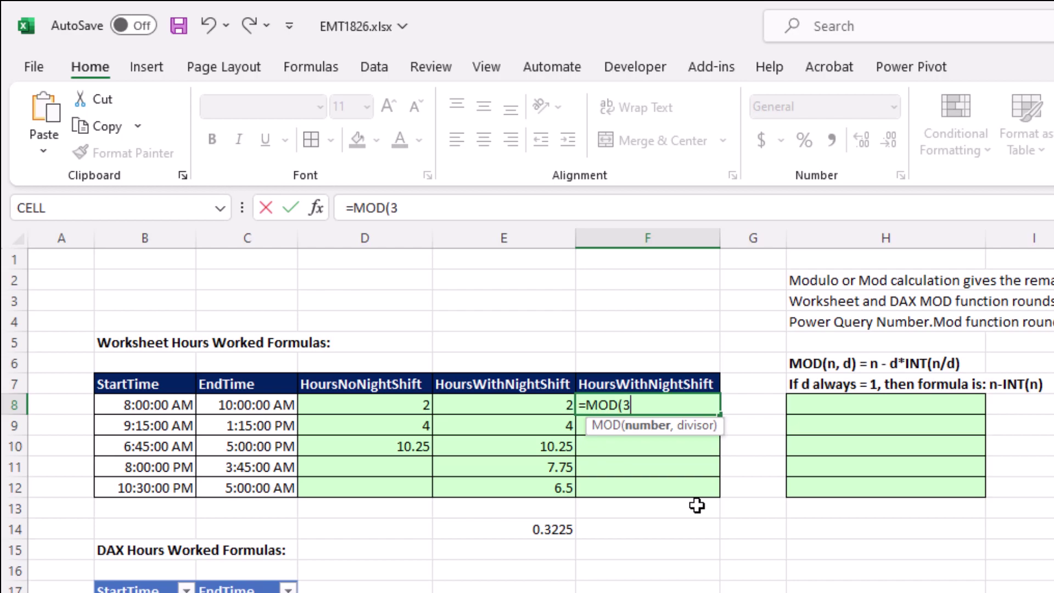
type(",")
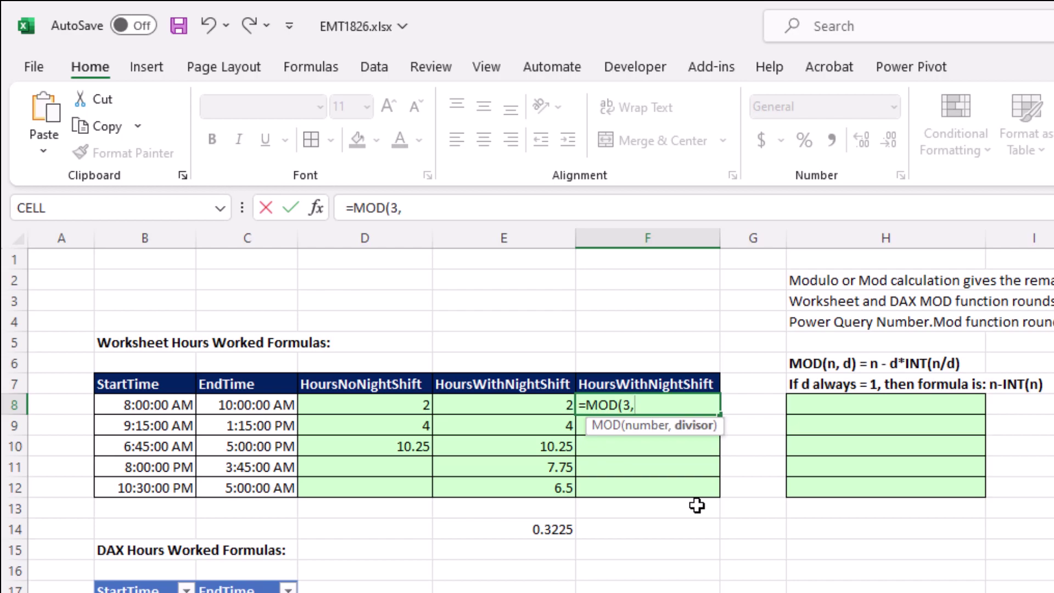
type("2)")
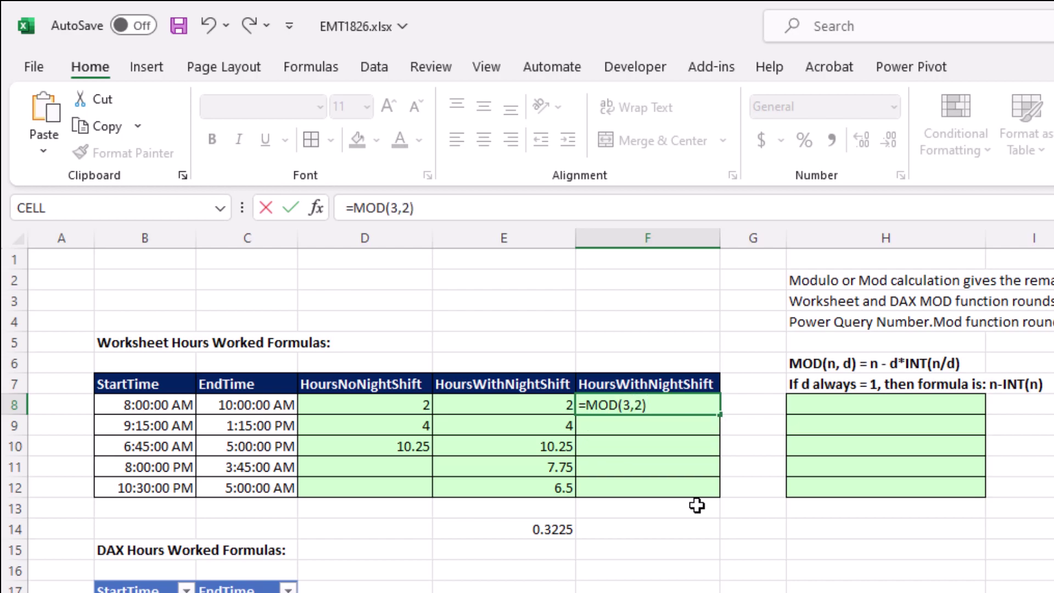
key("ctrl+Return")
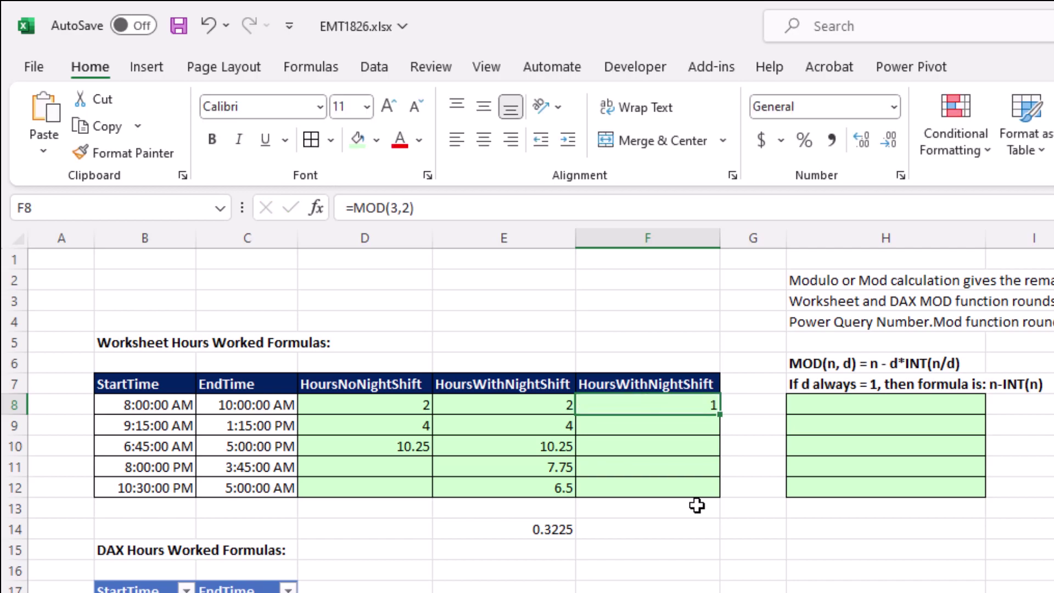
key("F2")
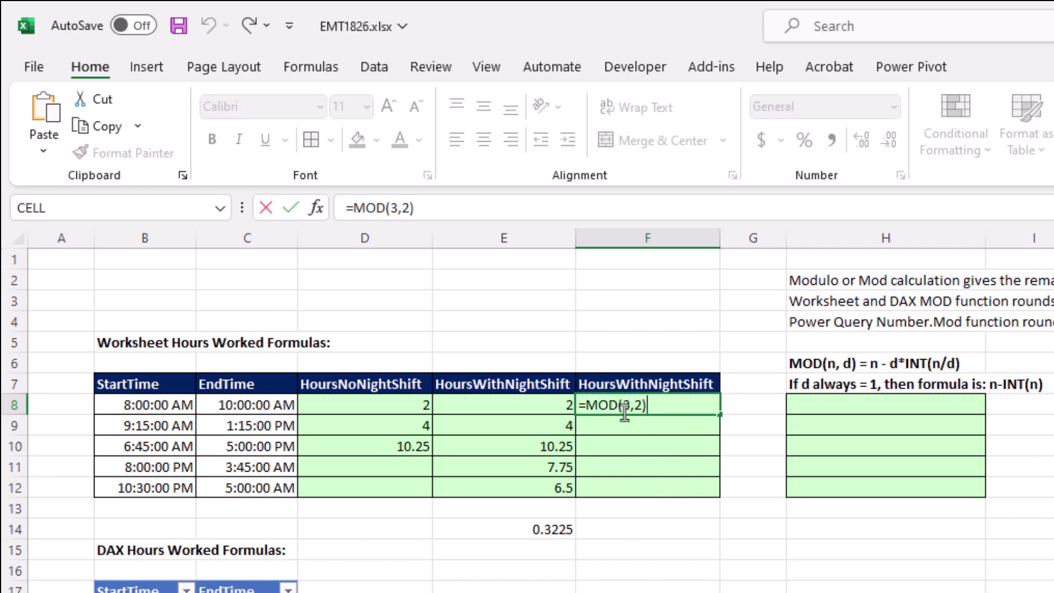
Replace F8's trial arguments to make =MOD(C8-B8,1), and fill it down to F12.
left_click_drag(623, 409, 704, 417)
key("BackSpace")
left_click(245, 405)
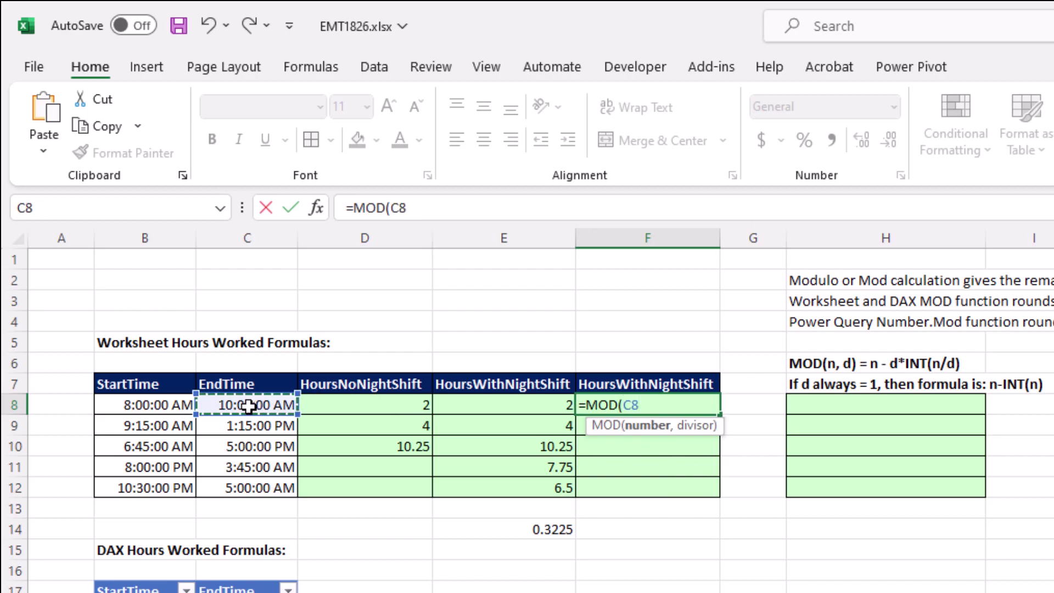
type("-")
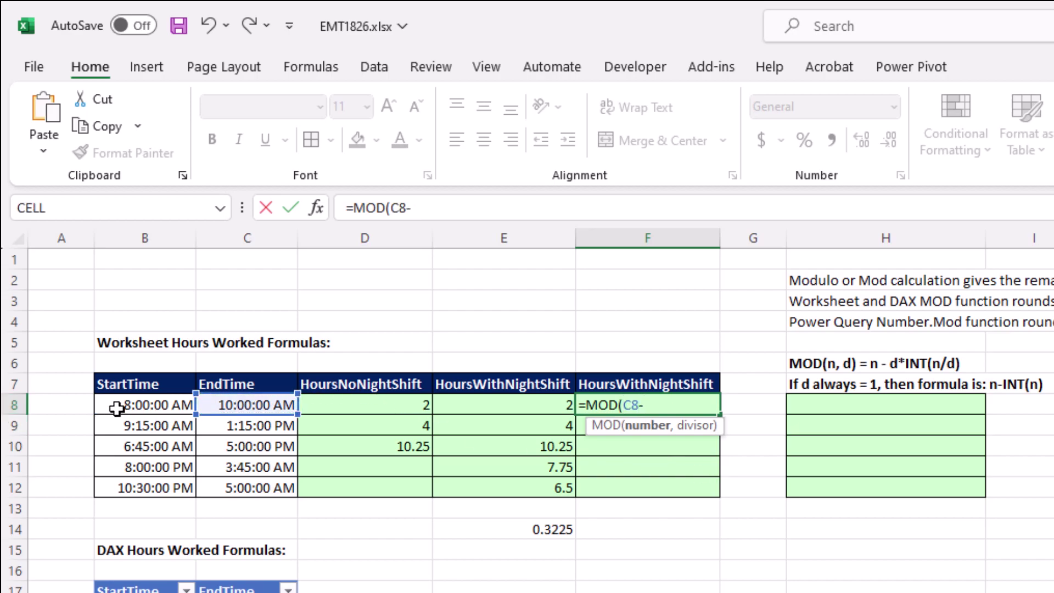
left_click(116, 408)
type(",")
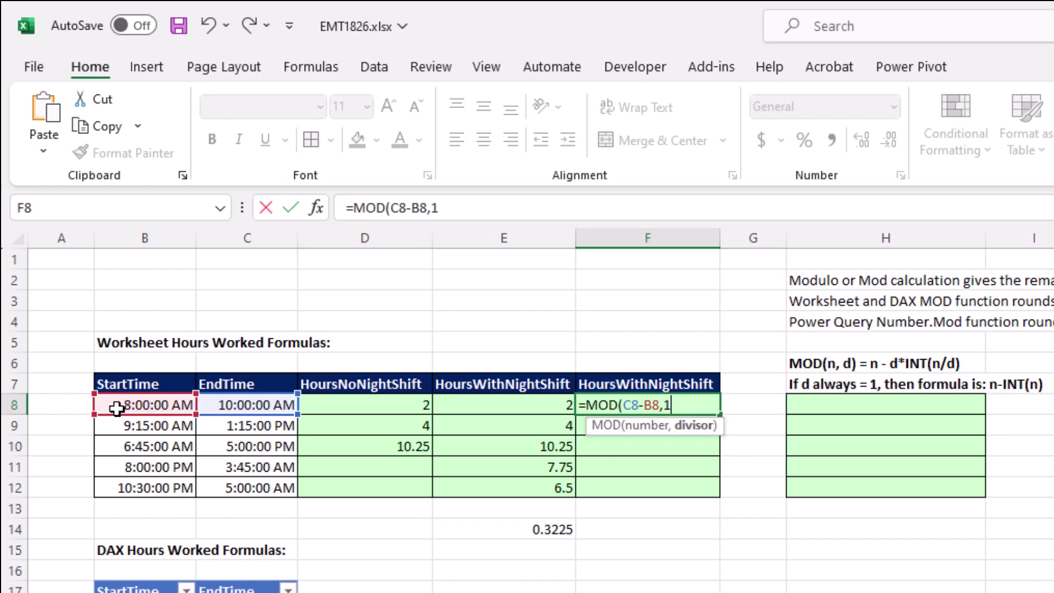
type("1)")
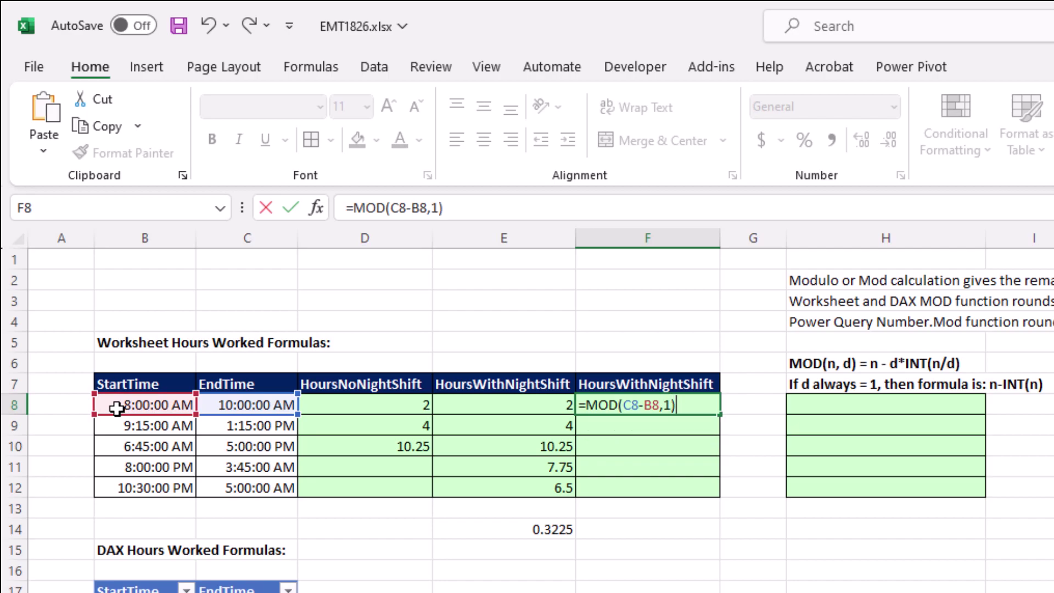
key("ctrl+Return")
left_click_drag(720, 415, 726, 500)
Append *24 to make =MOD(C8-B8,1)*24 in F8:F12, giving 2, 4, 10.25, 7.75, 6.5.
left_click(694, 467)
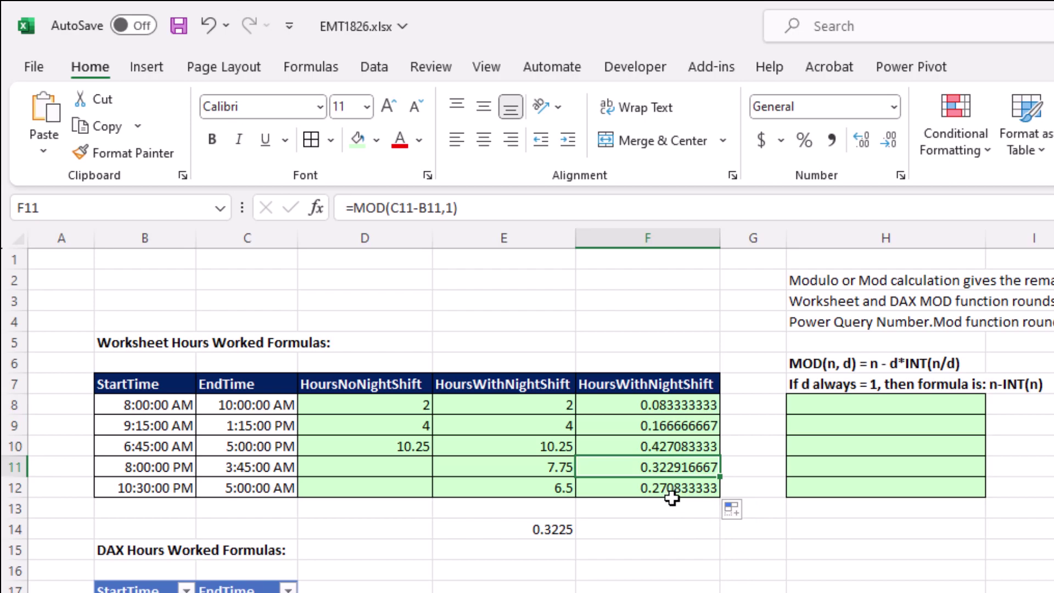
left_click(682, 404)
left_click(476, 212)
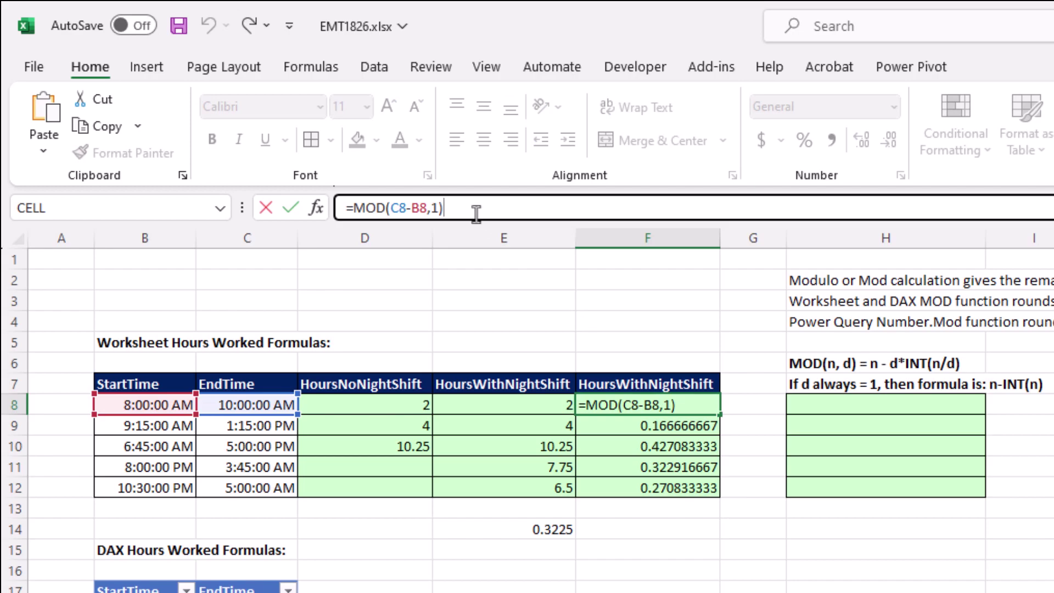
type("*")
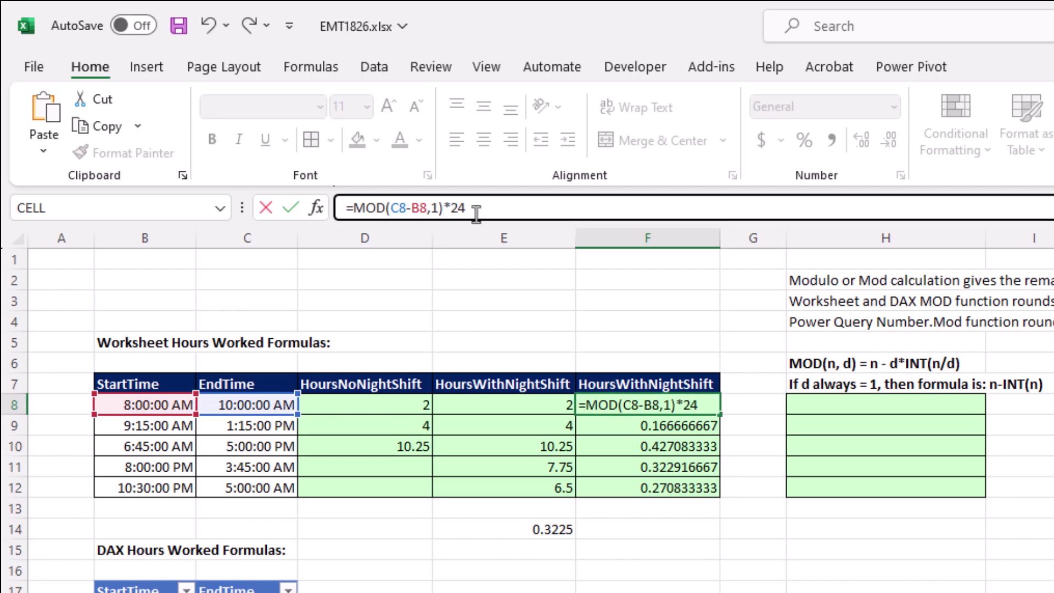
type("24")
key("ctrl+Return")
left_click_drag(723, 445, 724, 498)
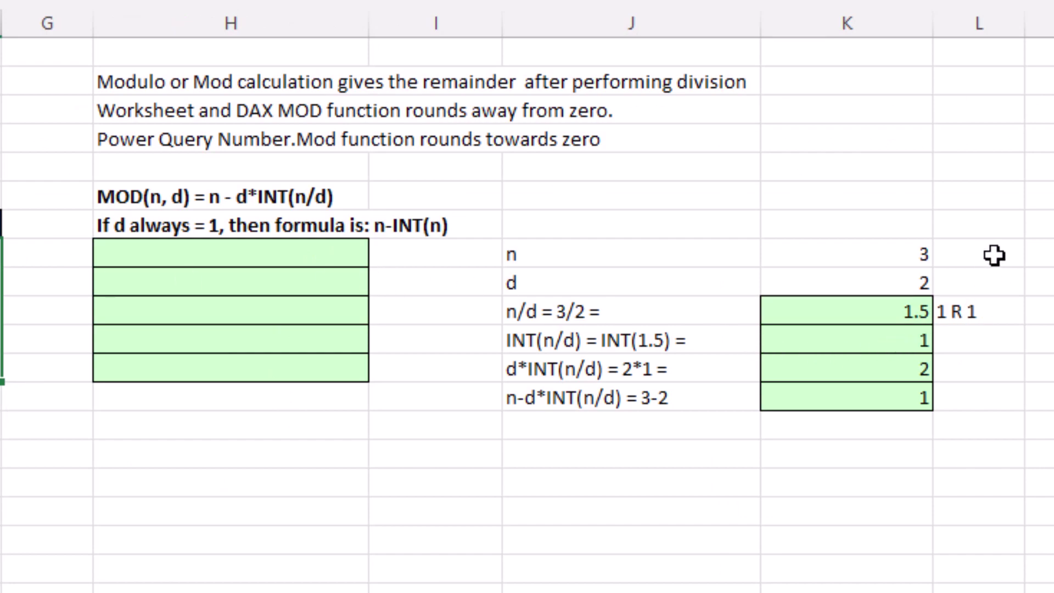
left_click(849, 249)
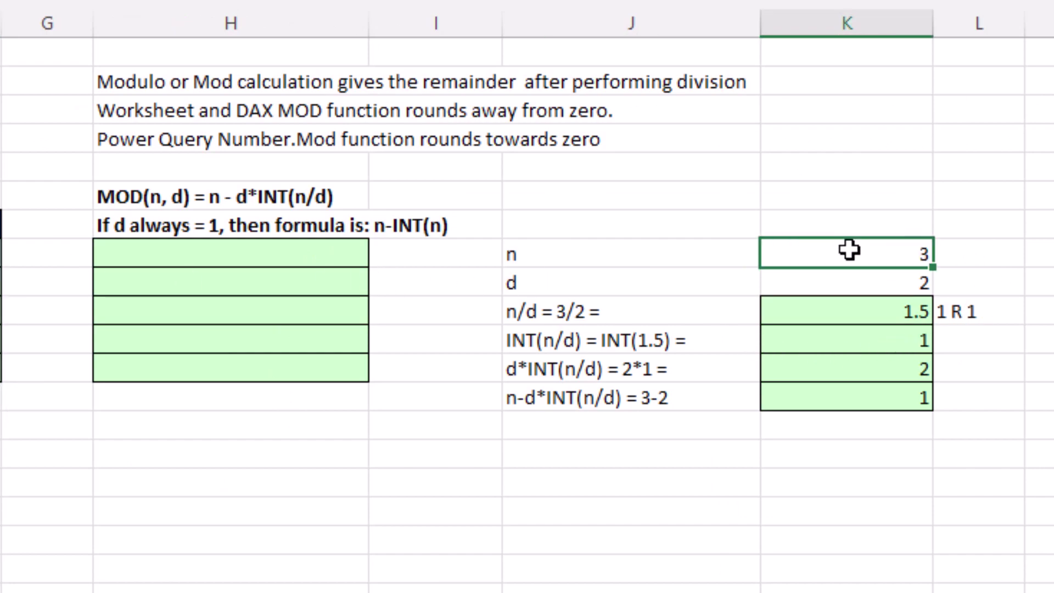
left_click(883, 285)
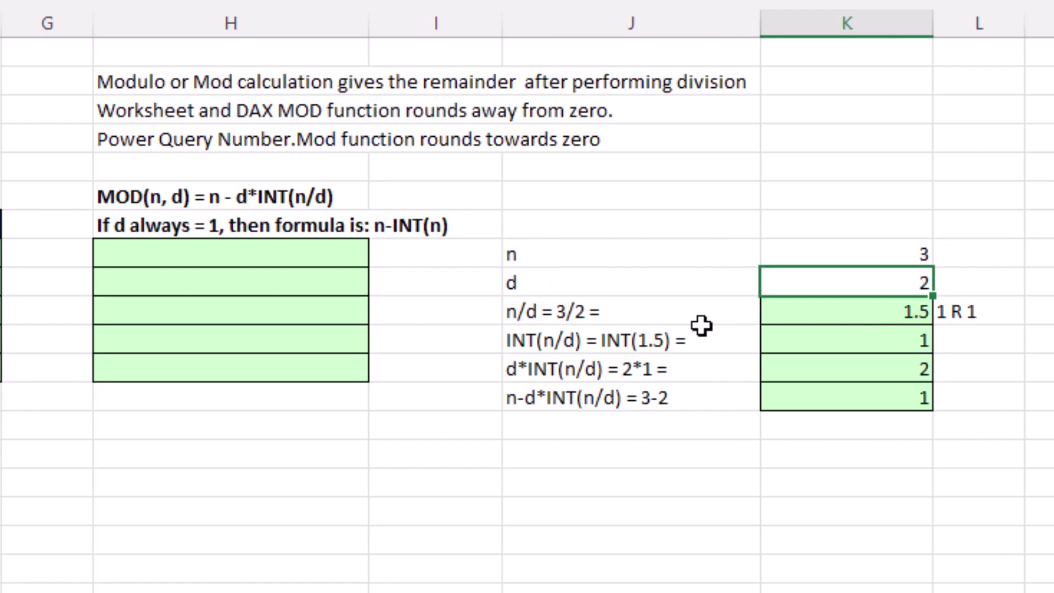
left_click(827, 314)
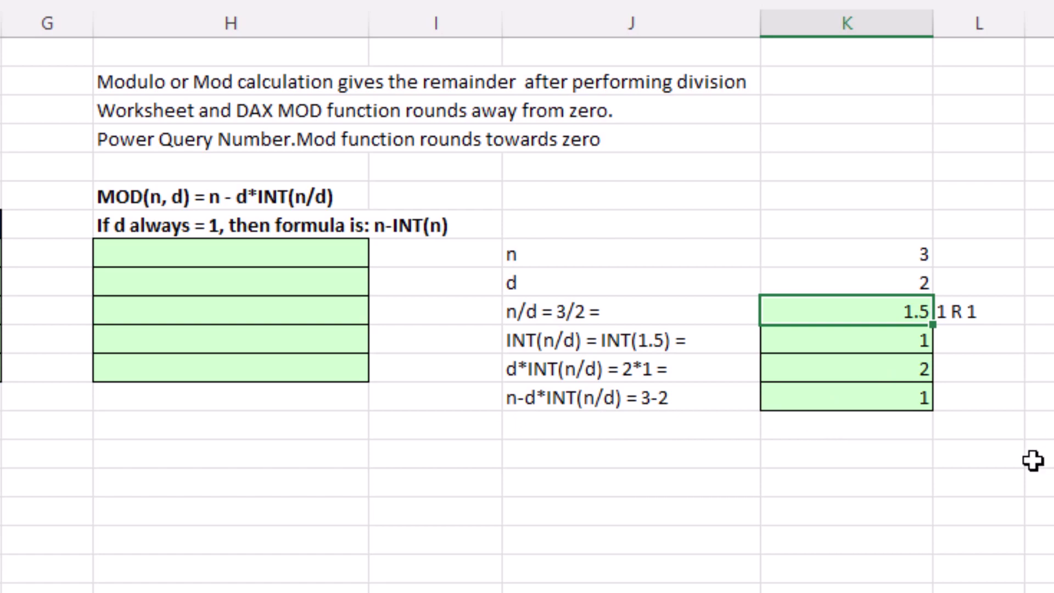
Enter =(C8-B8) in H8, subtracting the 8:00 AM start from the 10:00 AM end.
left_click(290, 250)
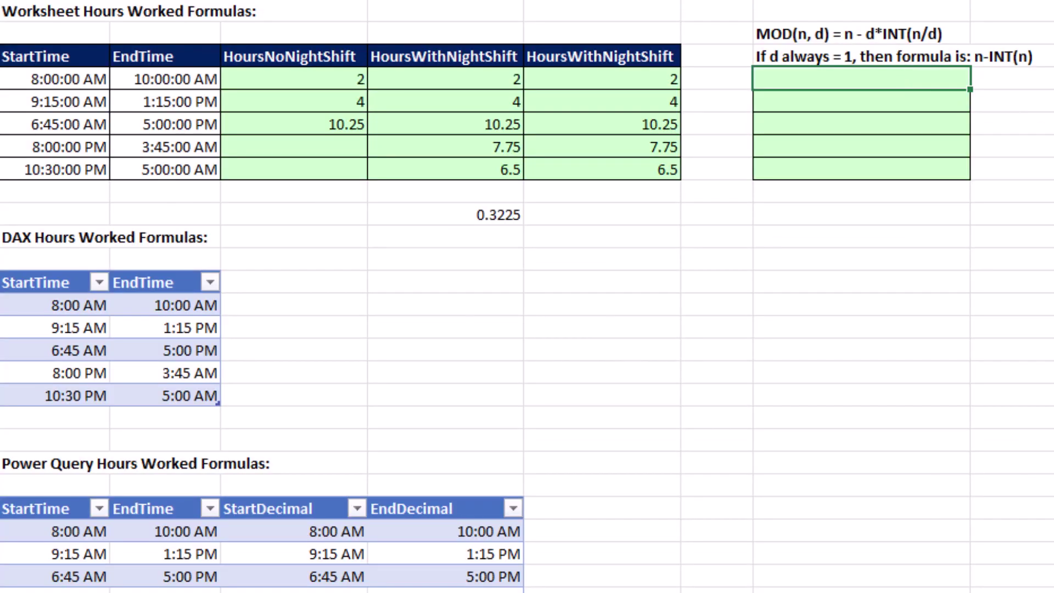
type("=(")
left_click(172, 87)
type("-")
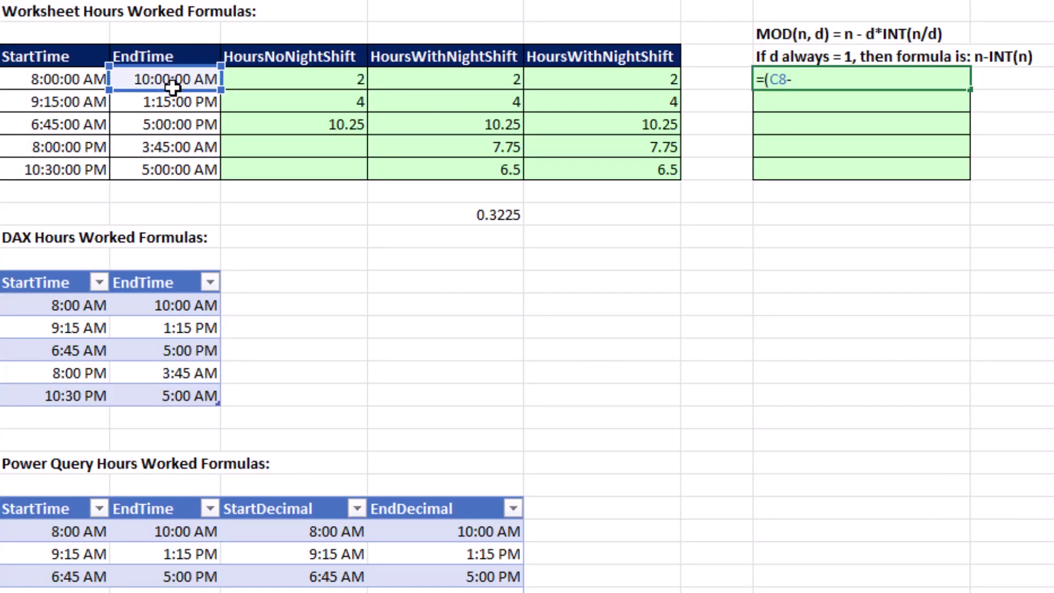
left_click(30, 75)
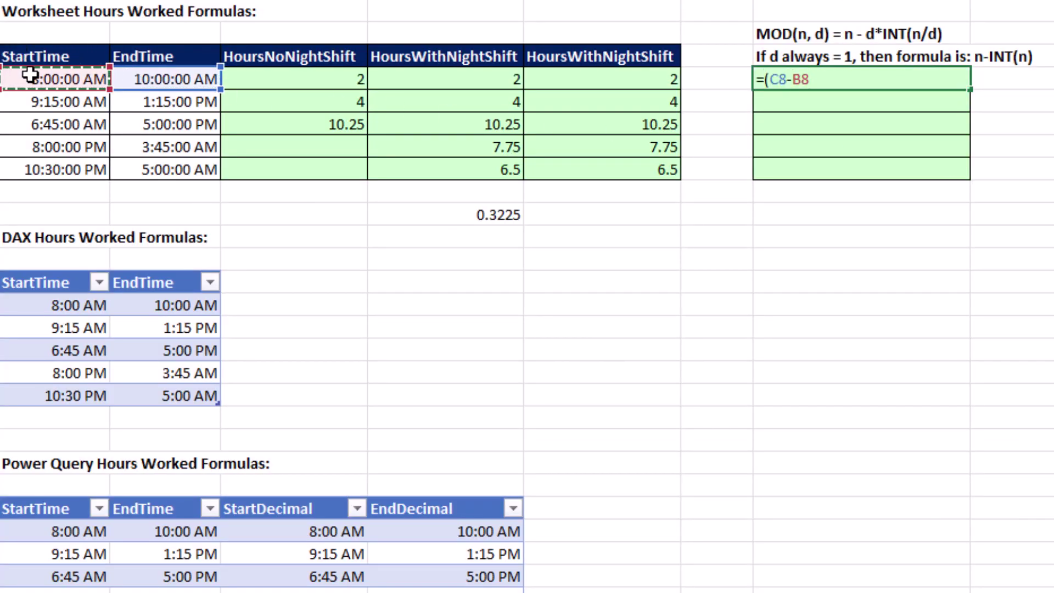
type(")")
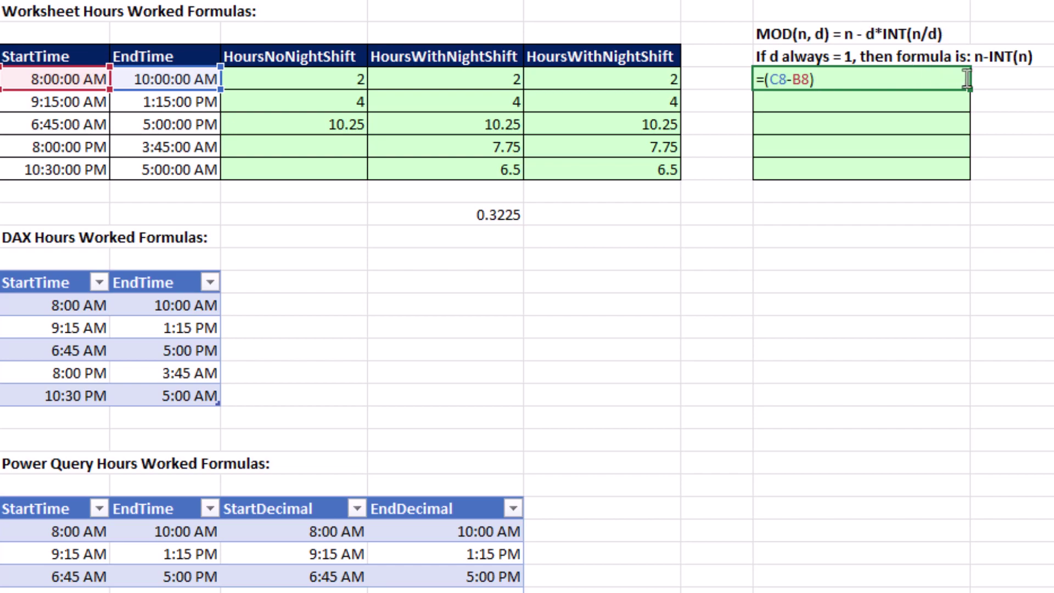
mouse_move(965, 37)
left_mouse_down()
mouse_move(985, 77)
mouse_move(1004, 38)
left_mouse_up()
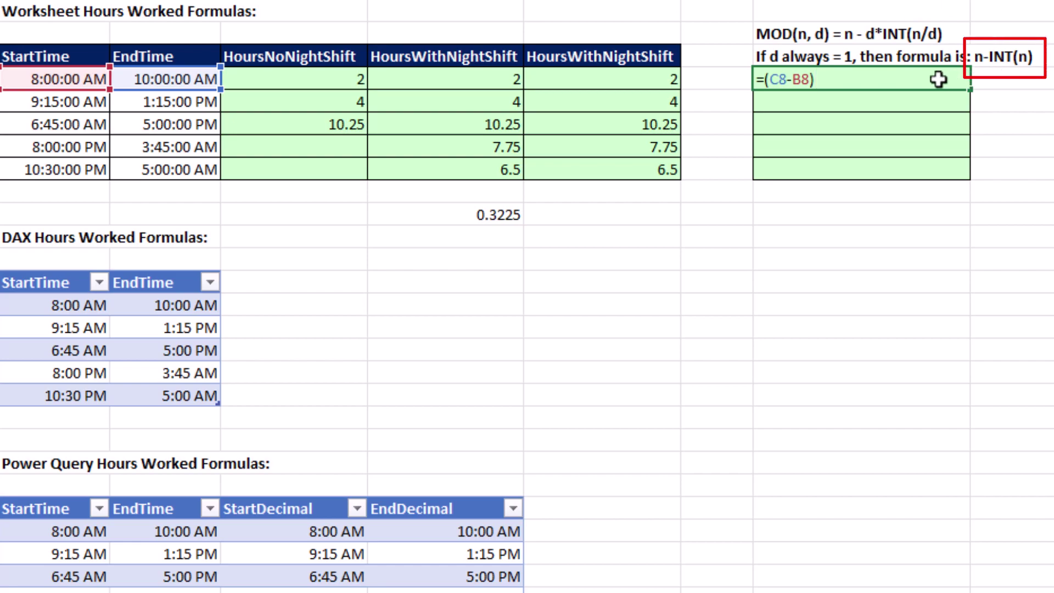
key("Escape")
key("ctrl+Return")
Fill the difference down to H12 and select the same-day and negative overnight results.
left_click_drag(971, 89, 972, 164)
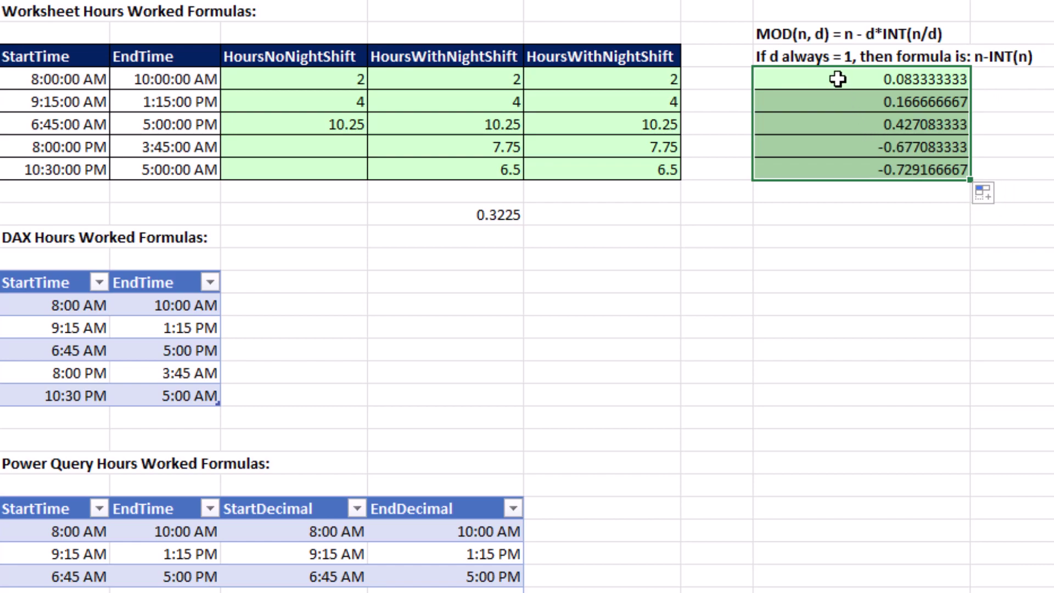
left_click_drag(838, 78, 842, 120)
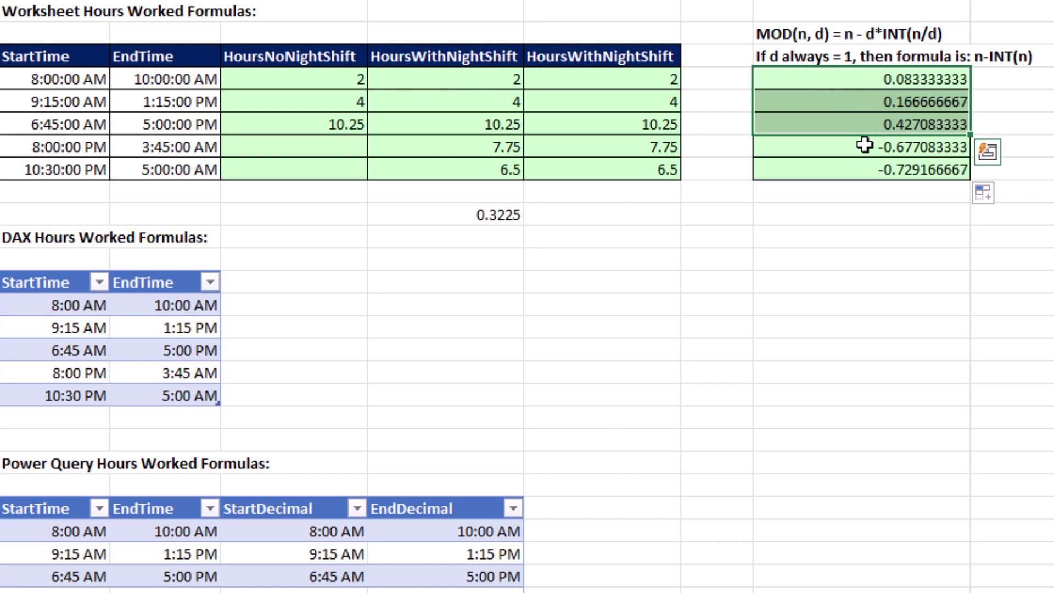
left_click_drag(865, 146, 845, 169)
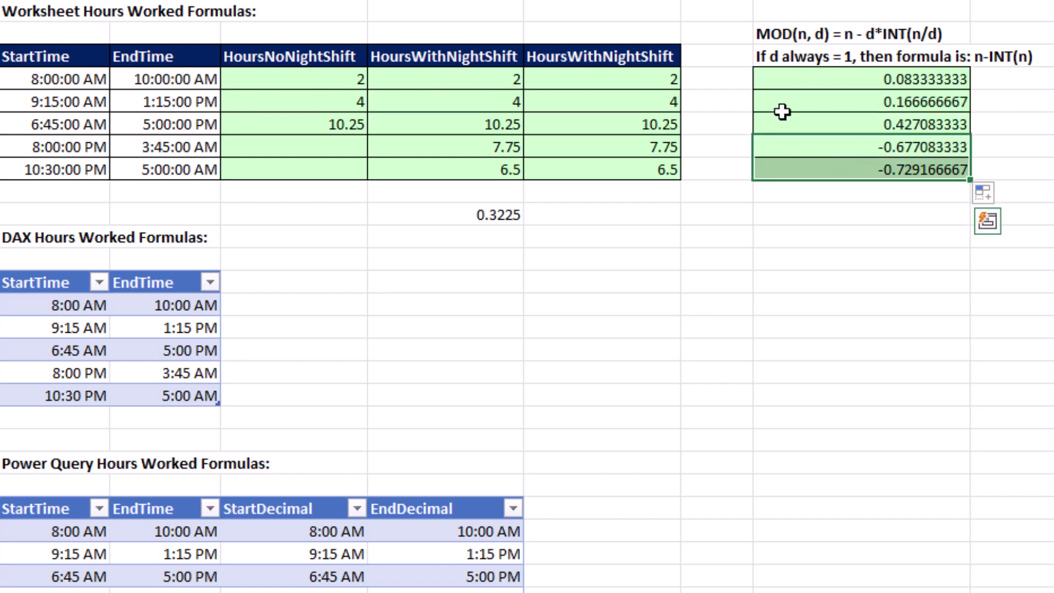
Enter =INT(C8-B8) in H8 and fill it down the column.
key("F2")
type("int(C8-B8")
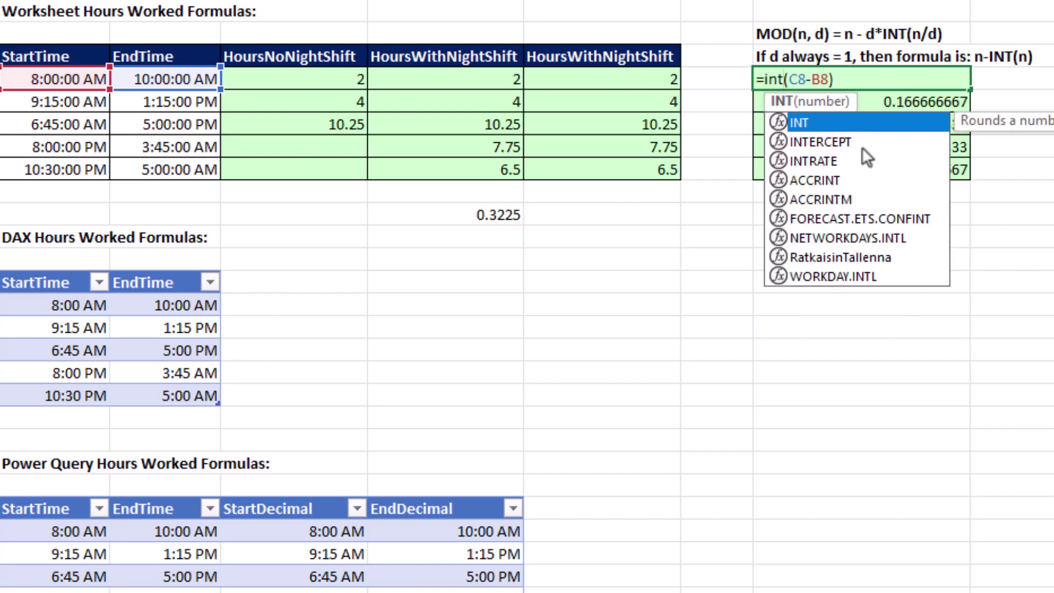
key("ctrl+Return")
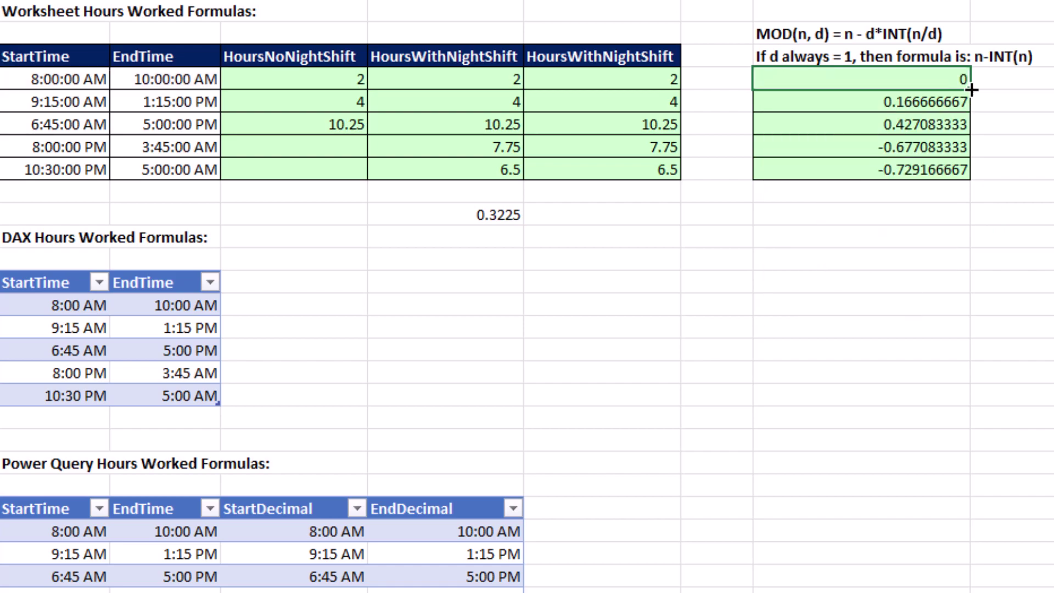
left_click_drag(970, 90, 971, 179)
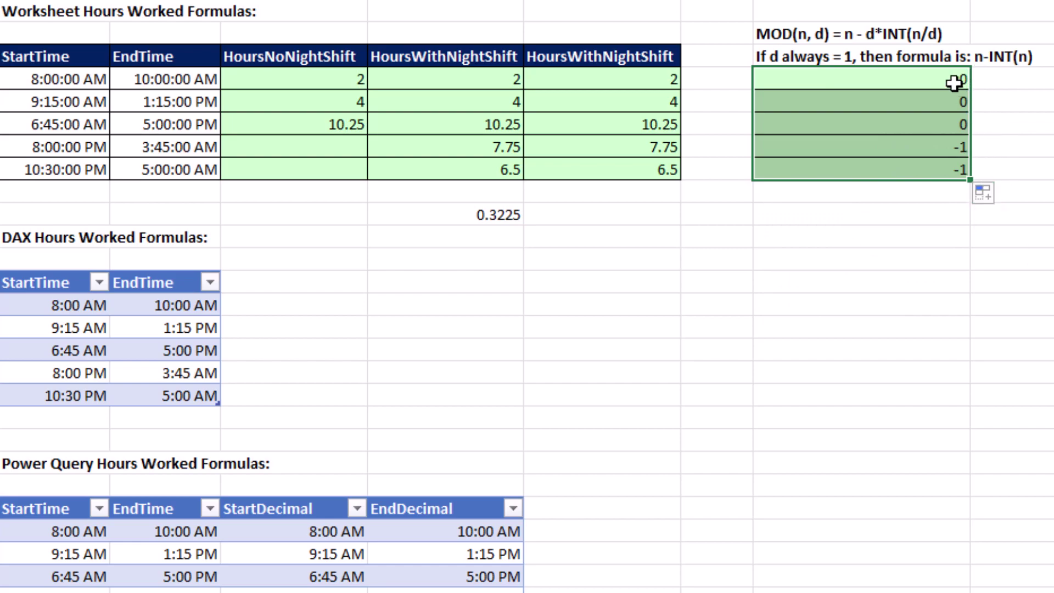
Change H8 to =(C8-B8)-INT(C8-B8) and fill down, giving overnight values 0.3229 and 0.2708.
left_click(903, 83)
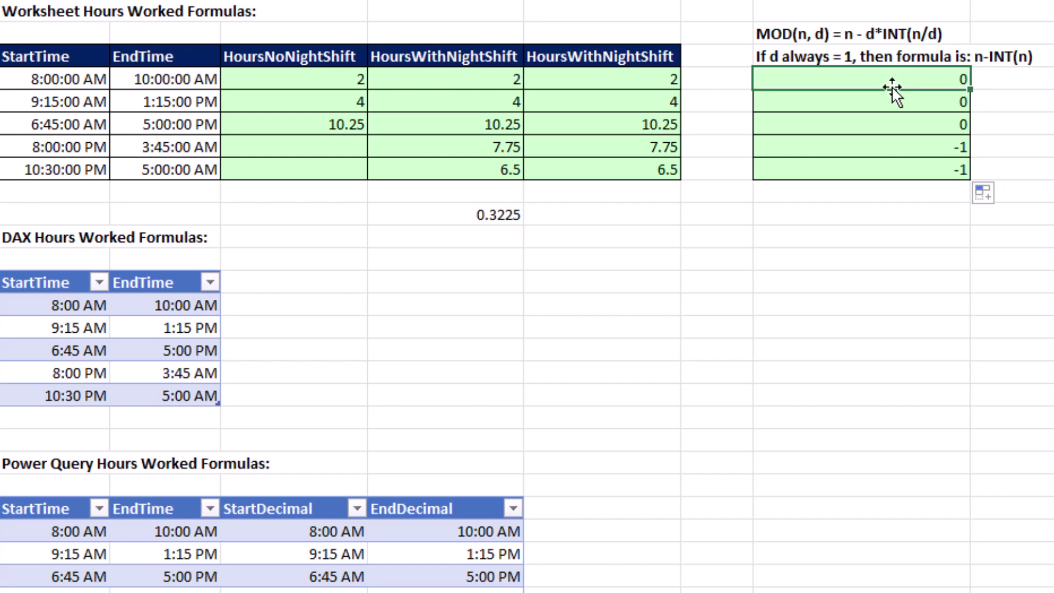
key("F2")
key("Home")
key("Right")
type("(C8-B8")
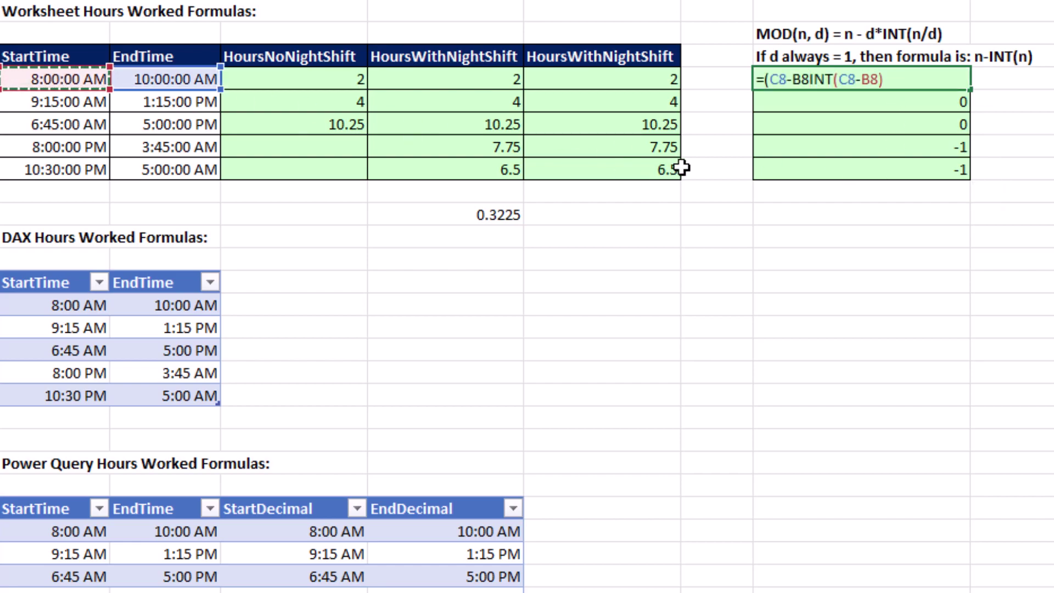
type(")-")
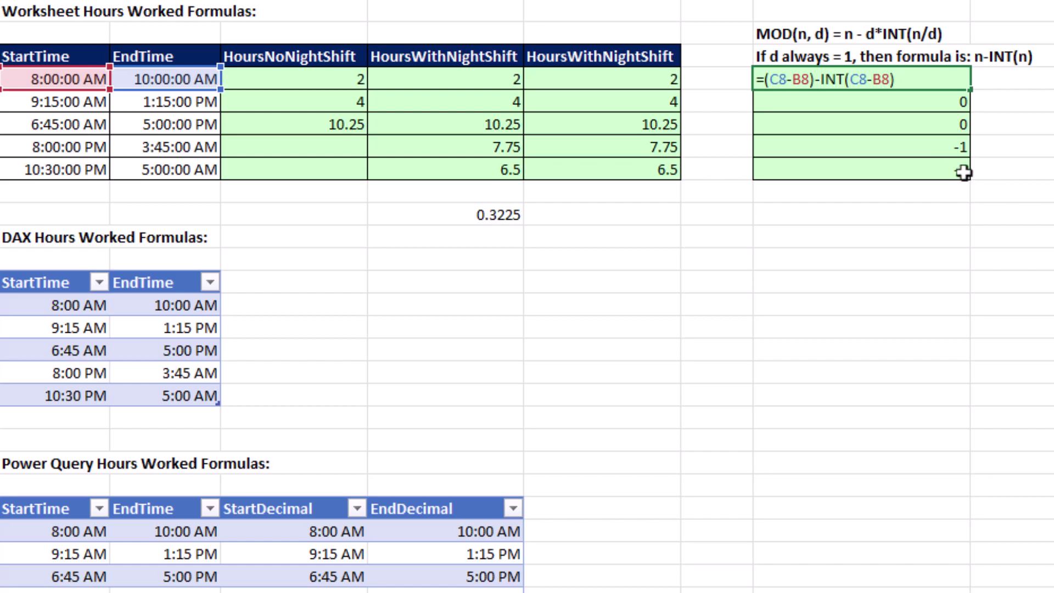
key("ctrl+Return")
left_click_drag(969, 91, 977, 188)
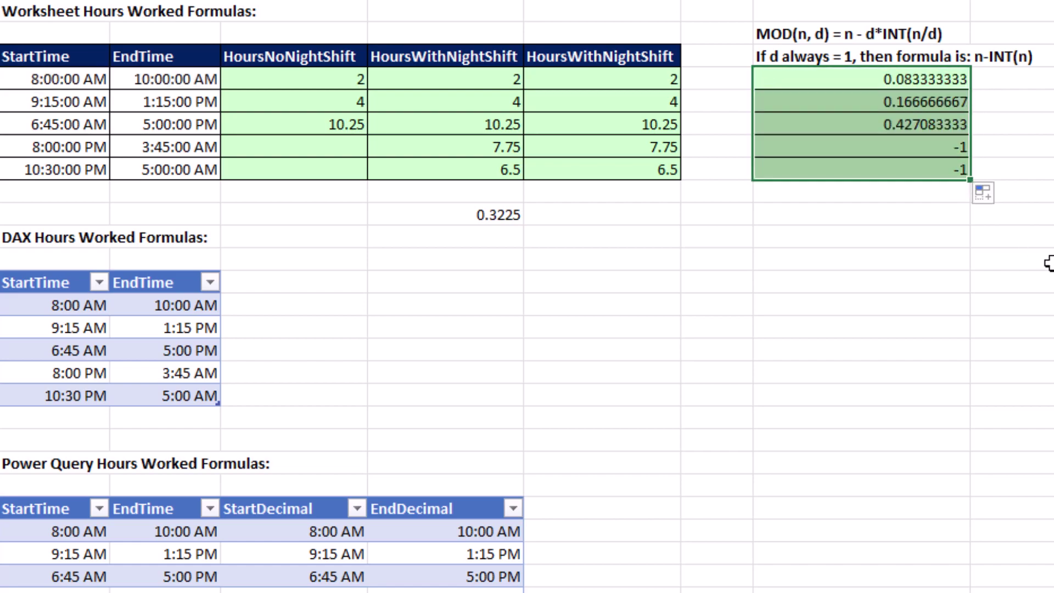
left_click(897, 151)
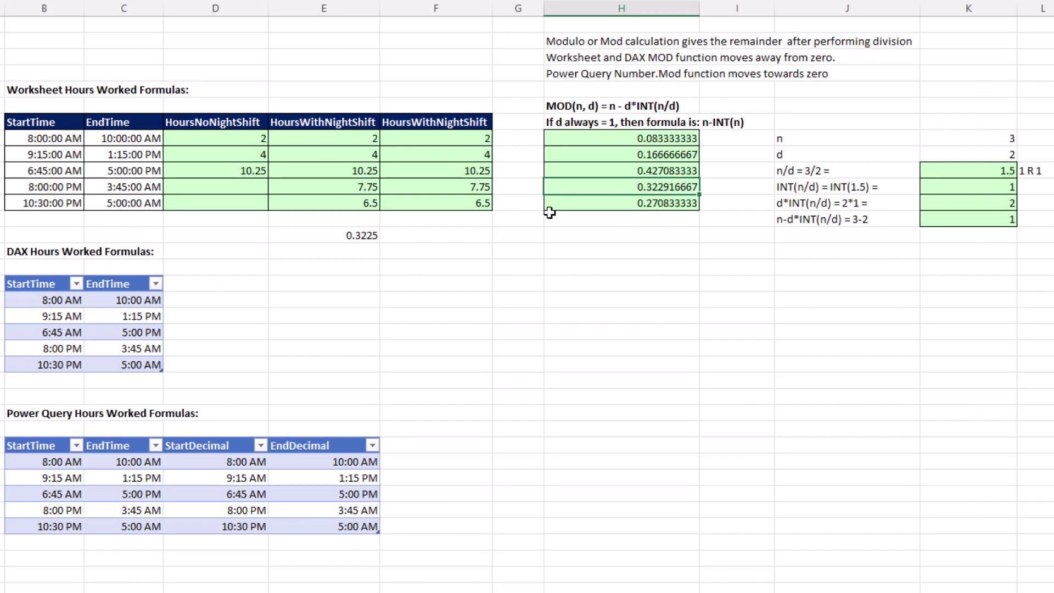
double_click(473, 138)
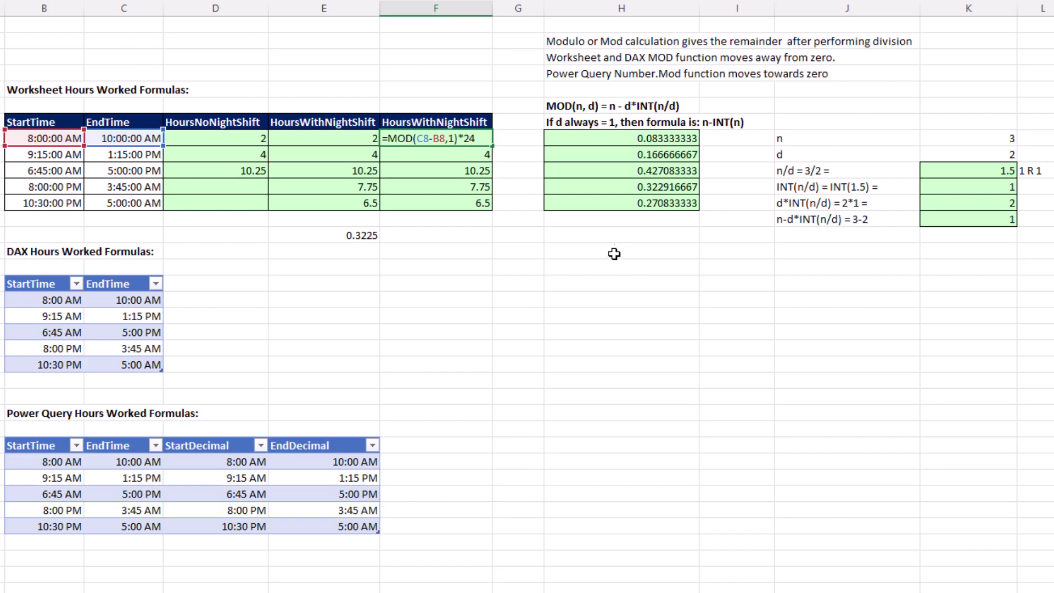
key("ctrl+Return")
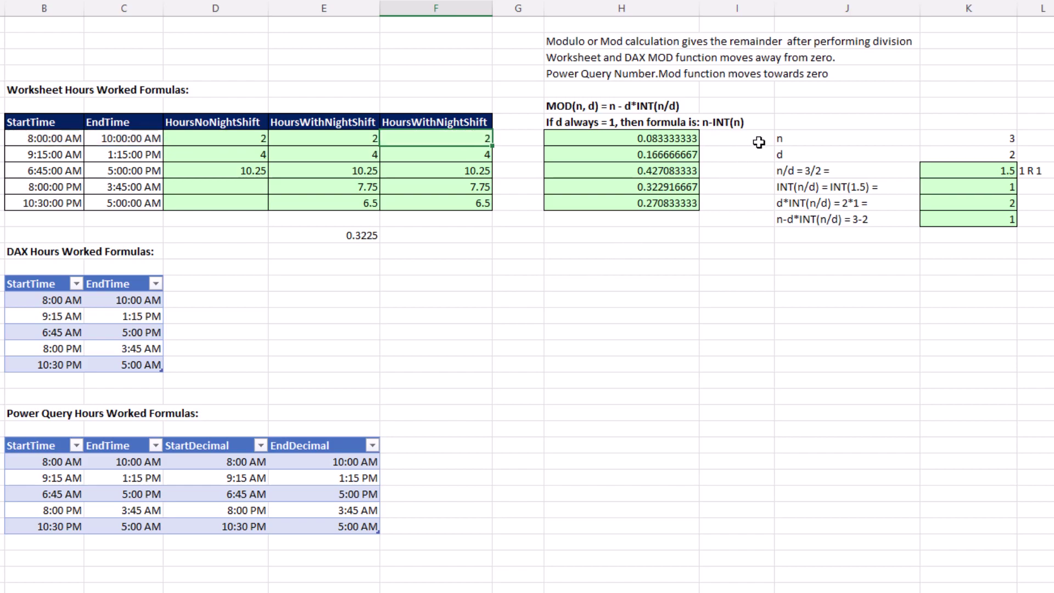